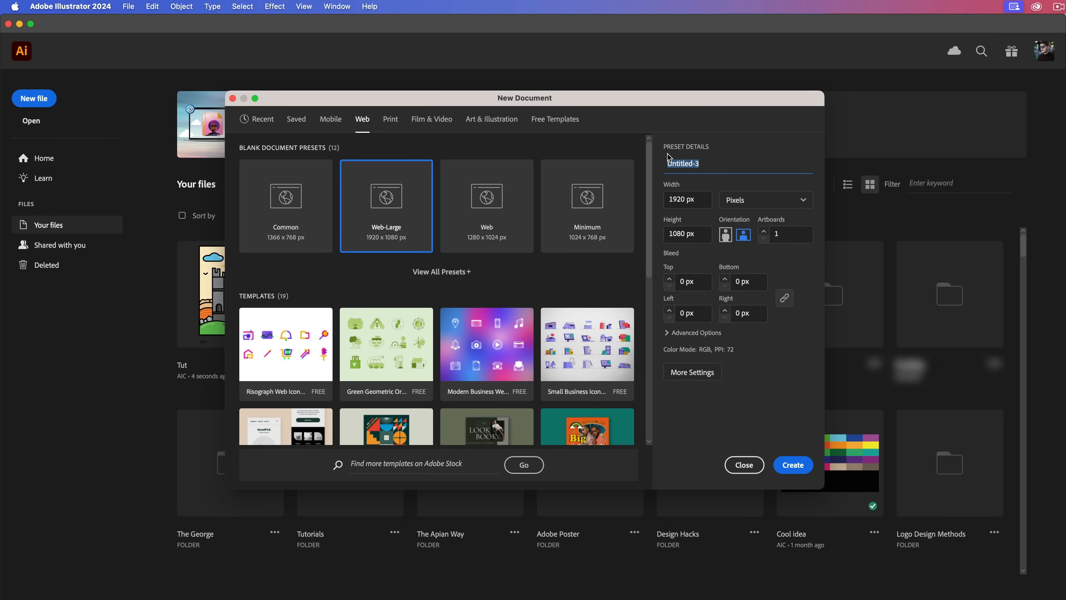
Name the new Web-Large document "Beginner Tutorial" and keep Pixels as its measurement unit.
type("Beginner Tutorial")
left_click(761, 199)
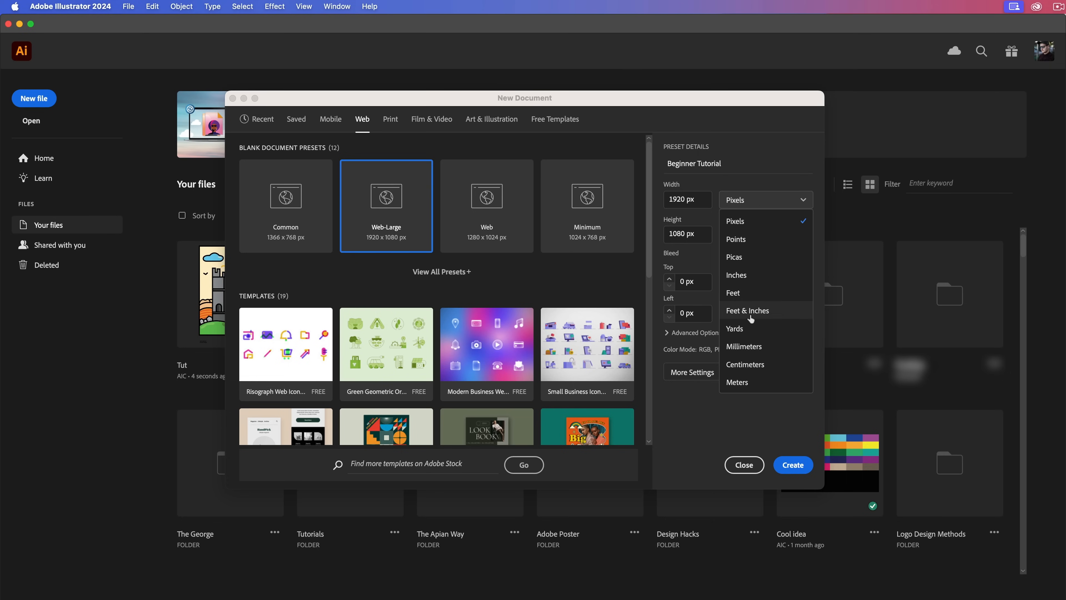
left_click(702, 410)
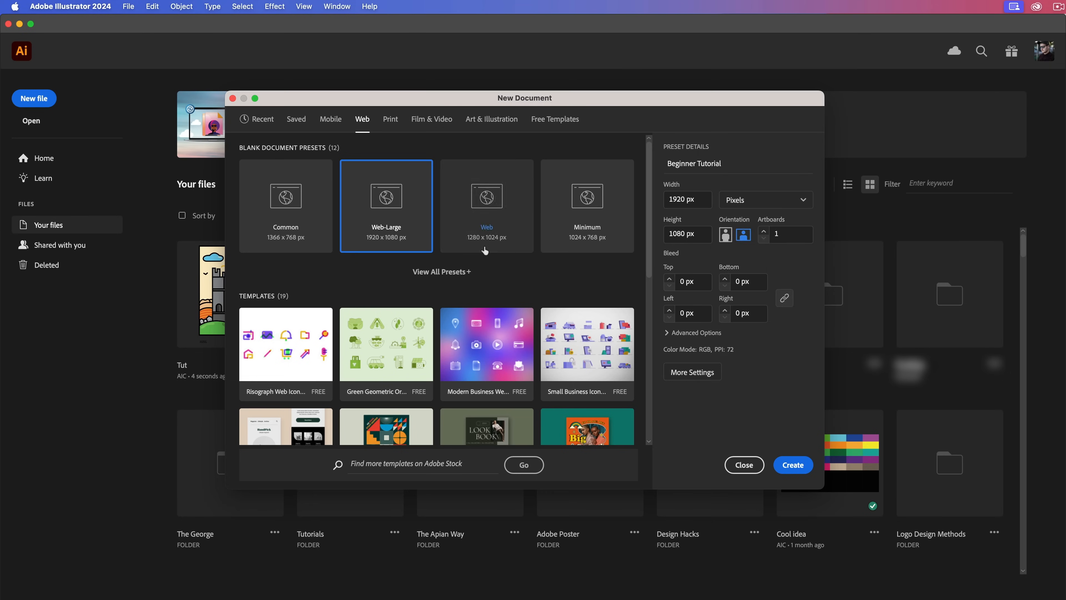
Create the 1920 x 1080 px document with RGB Color, Screen (72 ppi) raster effects, Default preview mode and one artboard.
left_click(674, 335)
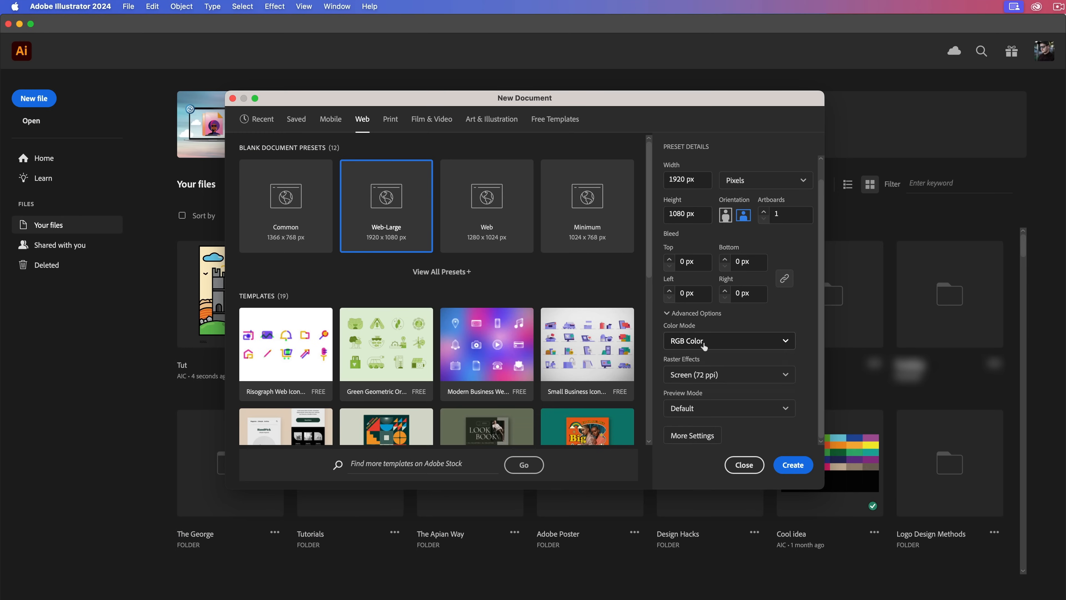
left_click(704, 343)
left_click(730, 377)
left_click(728, 377)
left_click(738, 406)
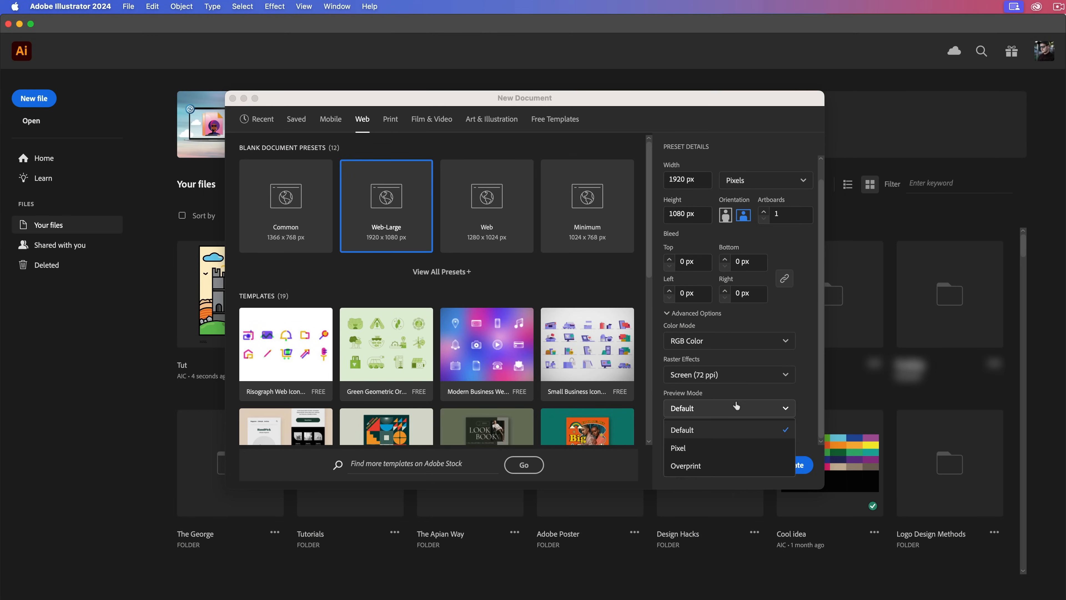
left_click(737, 407)
scroll(739, 402, "up", 2)
left_click(778, 234)
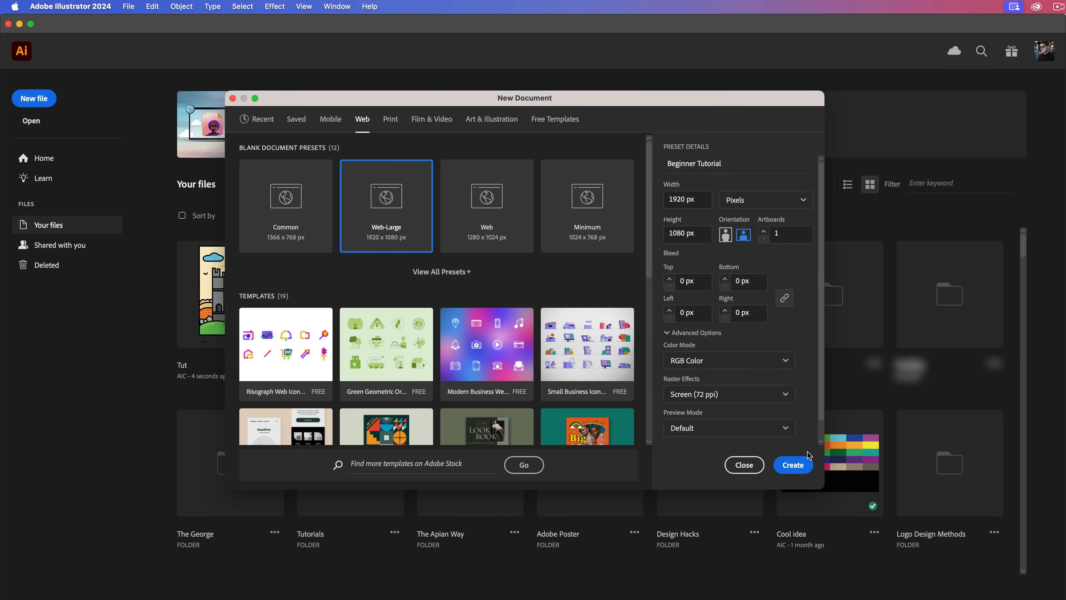
left_click(793, 465)
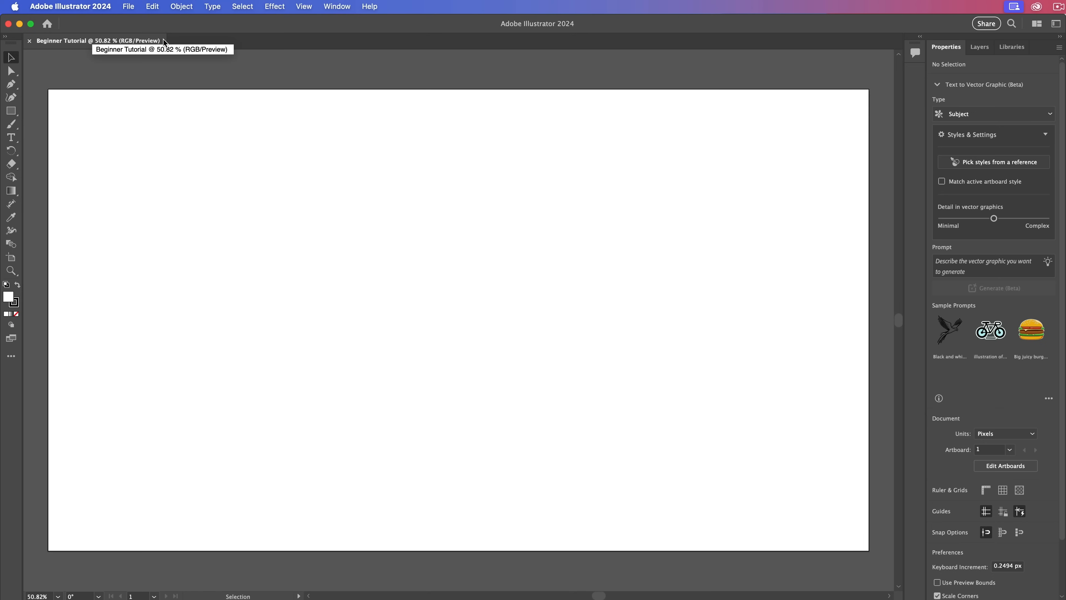
Create a second document from the recent A4 preset, 210 x 297 mm in CMYK Color.
key("super+n")
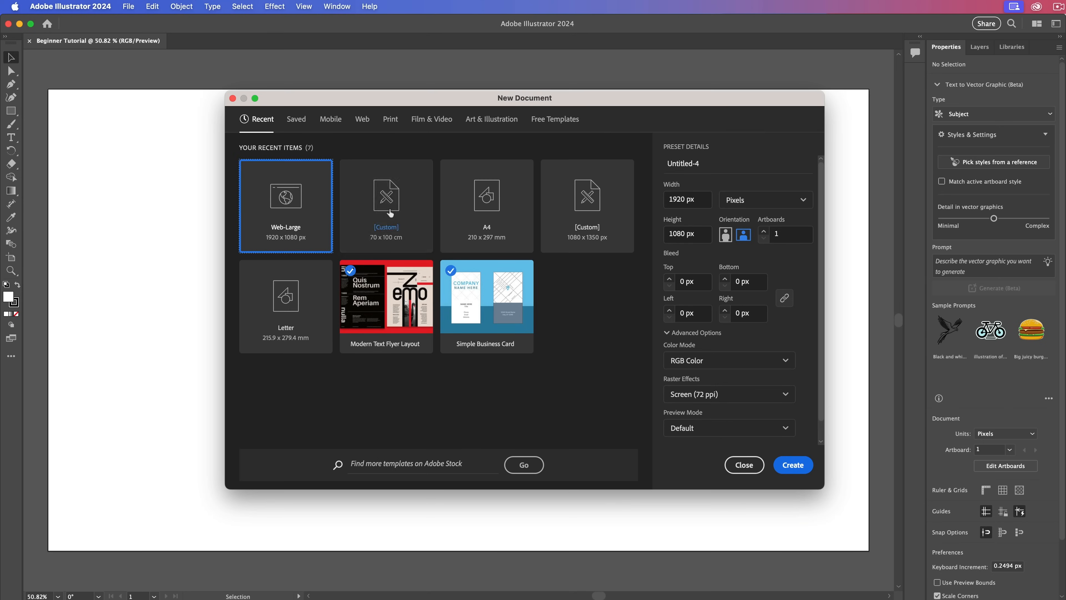
left_click(479, 213)
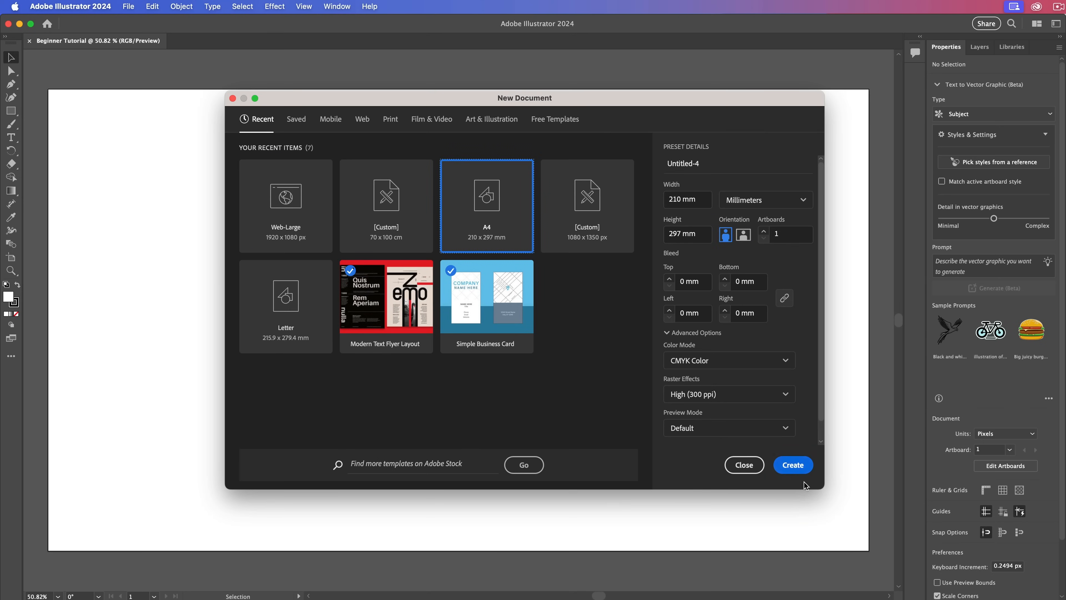
left_click(793, 465)
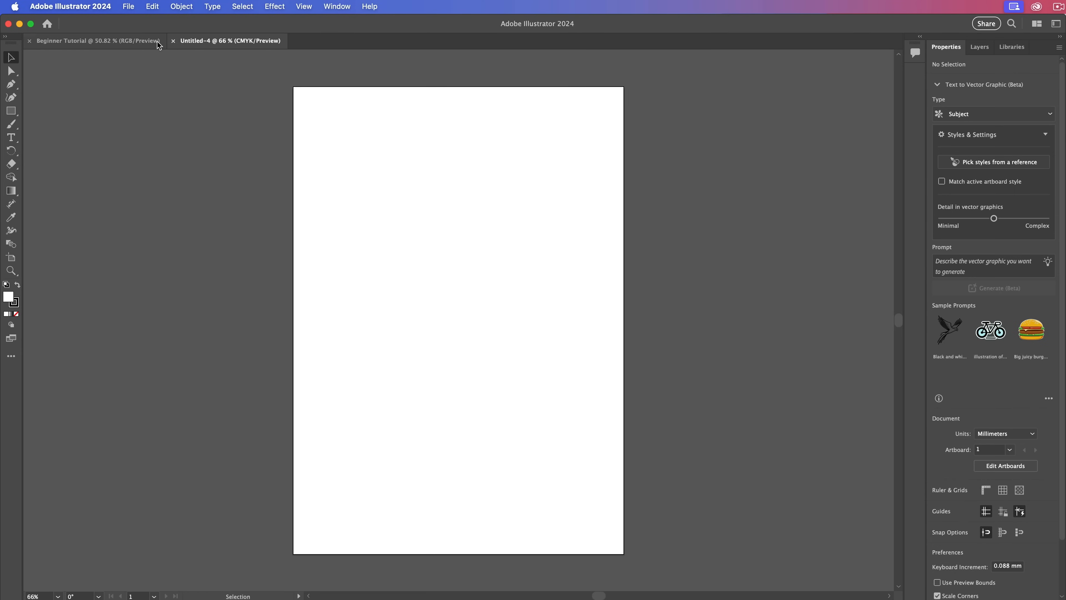
Switch between the two open documents and close the A4 one.
left_click(129, 39)
left_click(177, 41)
left_click(147, 43)
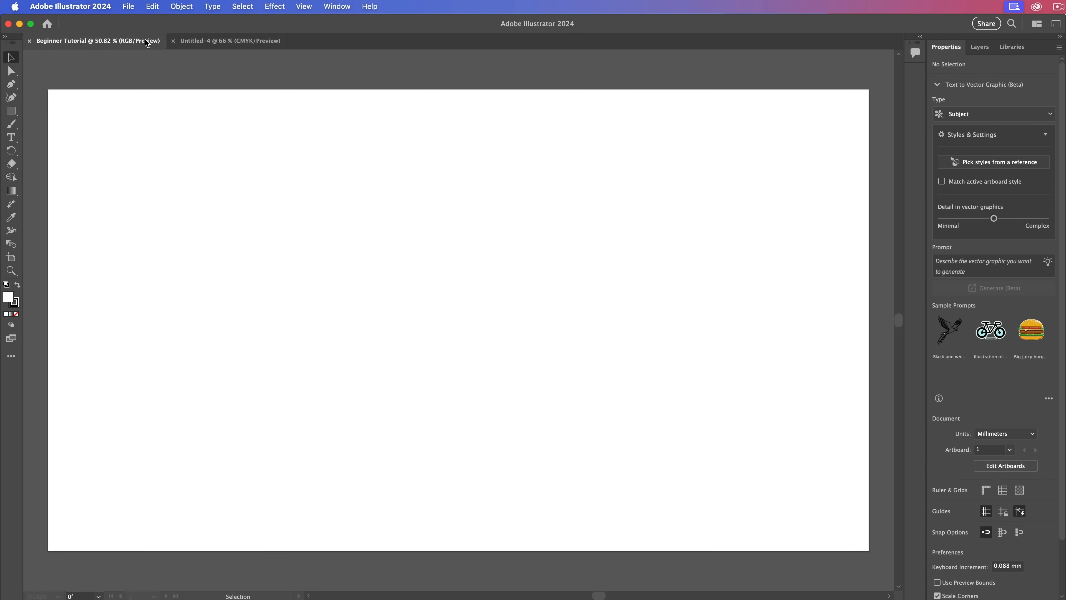
left_click(173, 41)
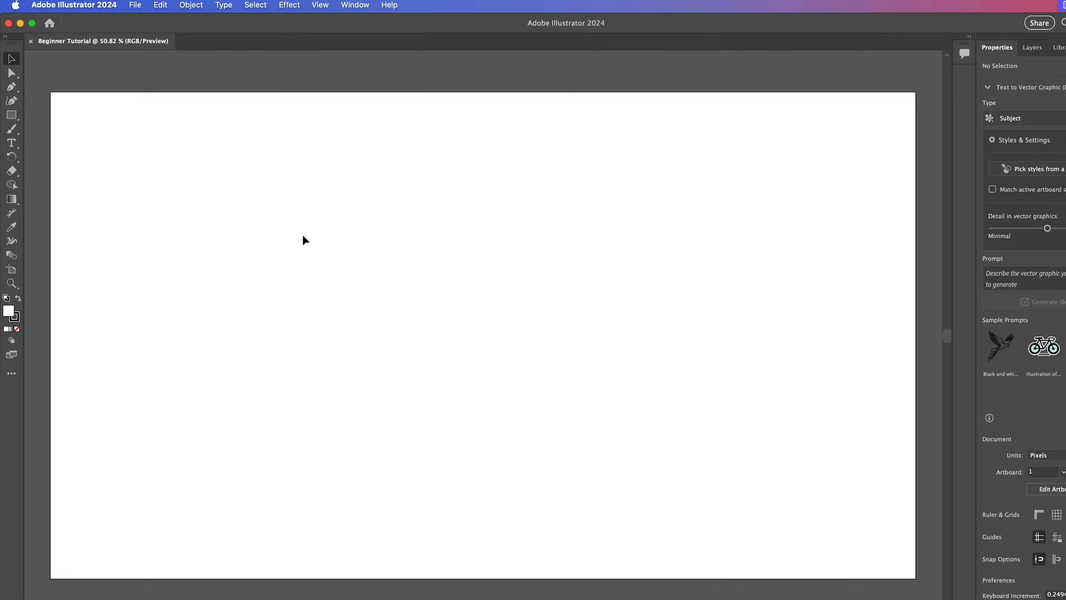
Look through drawing tools such as Rectangle, Type and Gradient, and view the Layers and Libraries panels.
left_click(17, 191)
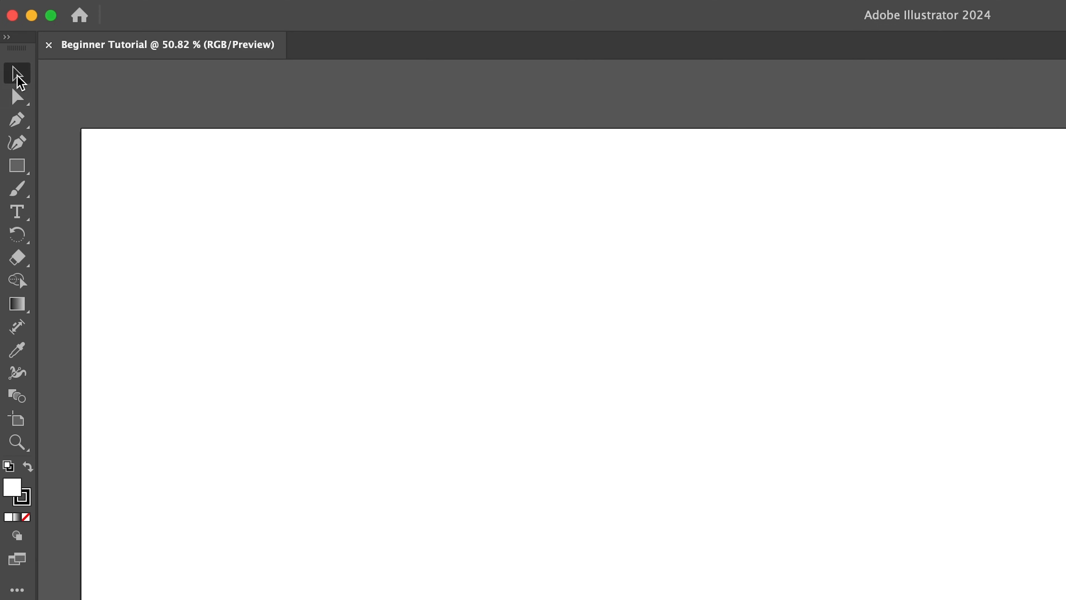
left_click(17, 165)
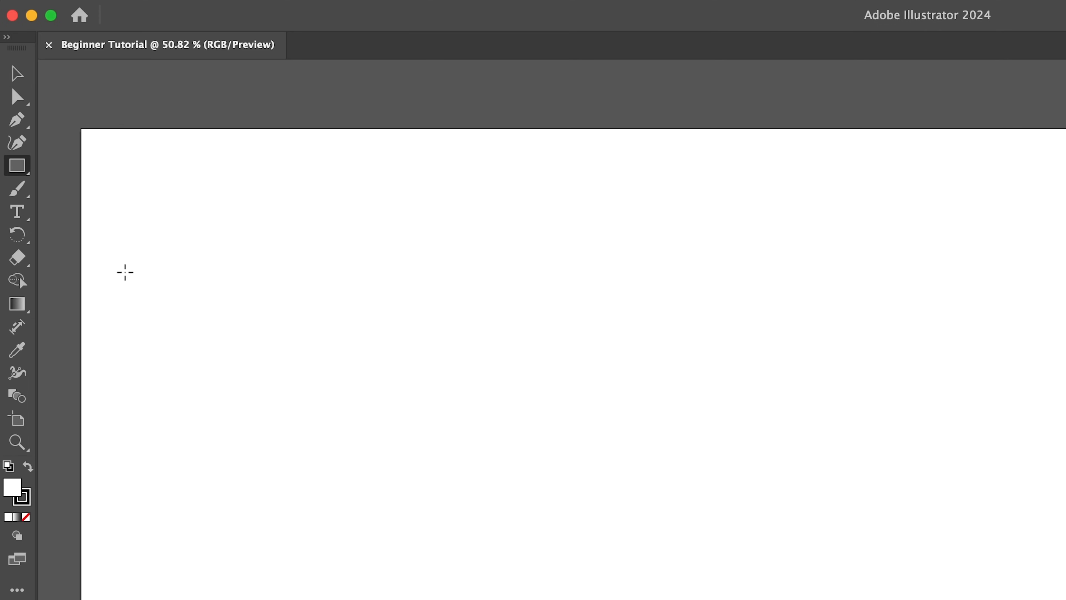
left_click(20, 213)
left_click(23, 282)
left_click(19, 302)
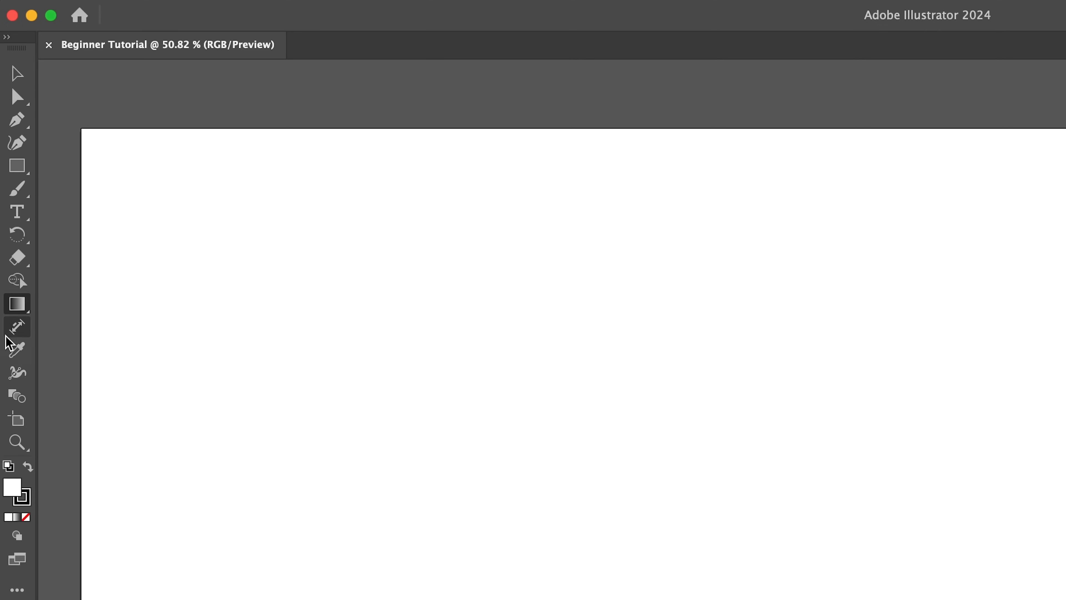
left_click(15, 329)
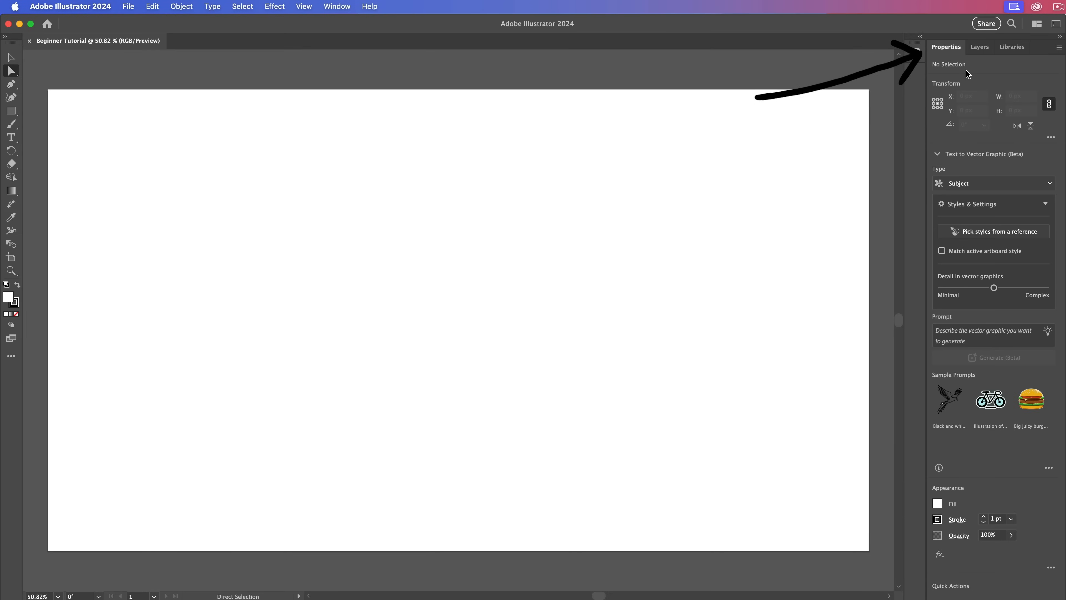
left_click(980, 46)
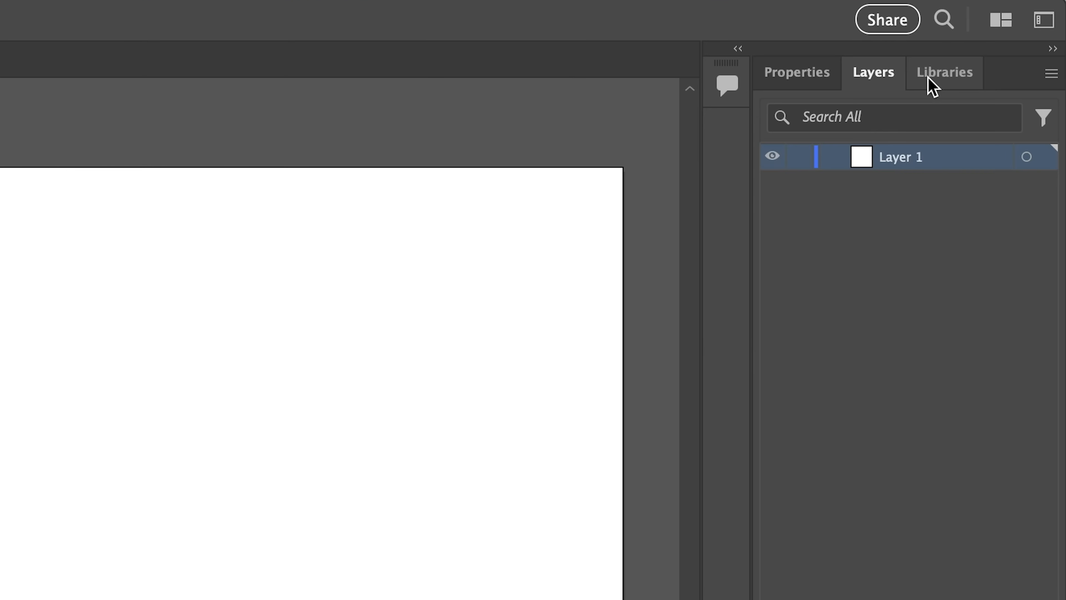
left_click(1010, 48)
left_click(827, 75)
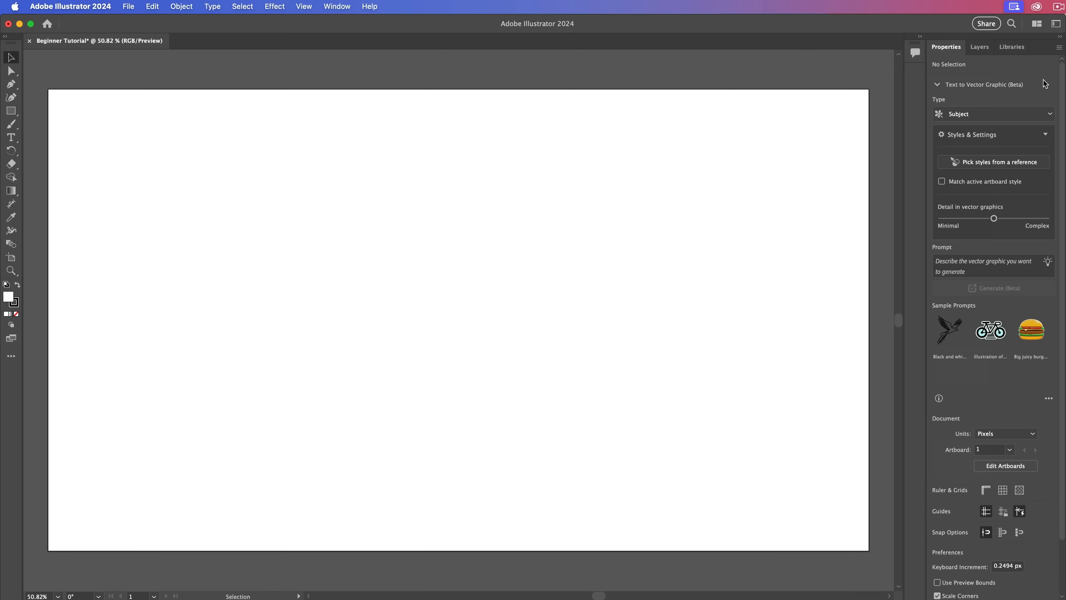
Draw a small square with the Rectangle tool and reposition it near the artboard's centre with the Selection tool.
key("m")
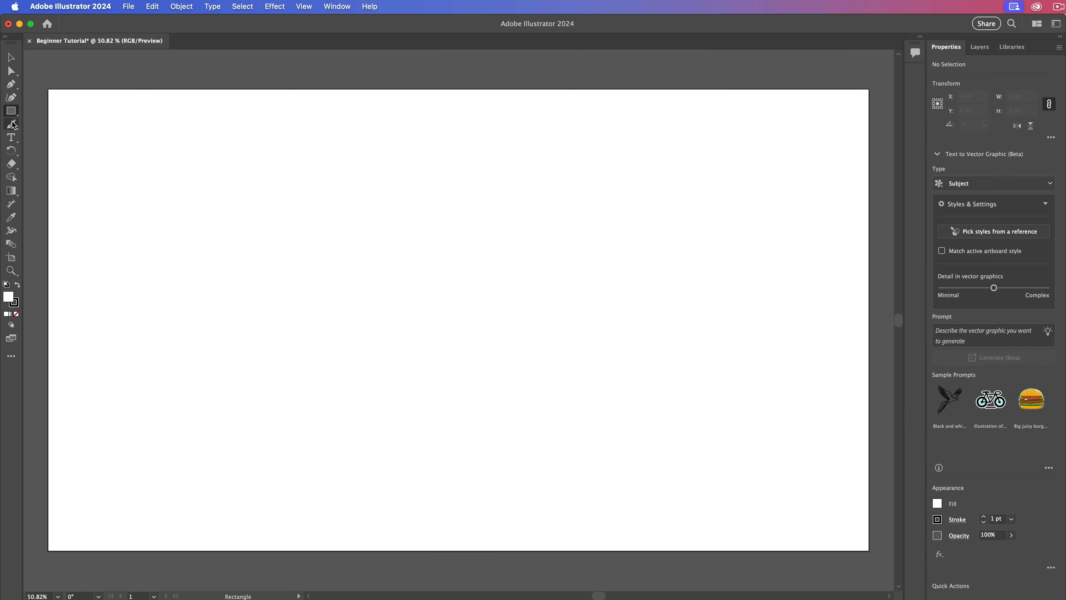
key("v")
mouse_move(155, 148)
left_mouse_down()
mouse_move(229, 222)
mouse_move(451, 280)
left_mouse_up()
left_click(552, 288)
left_click(451, 279)
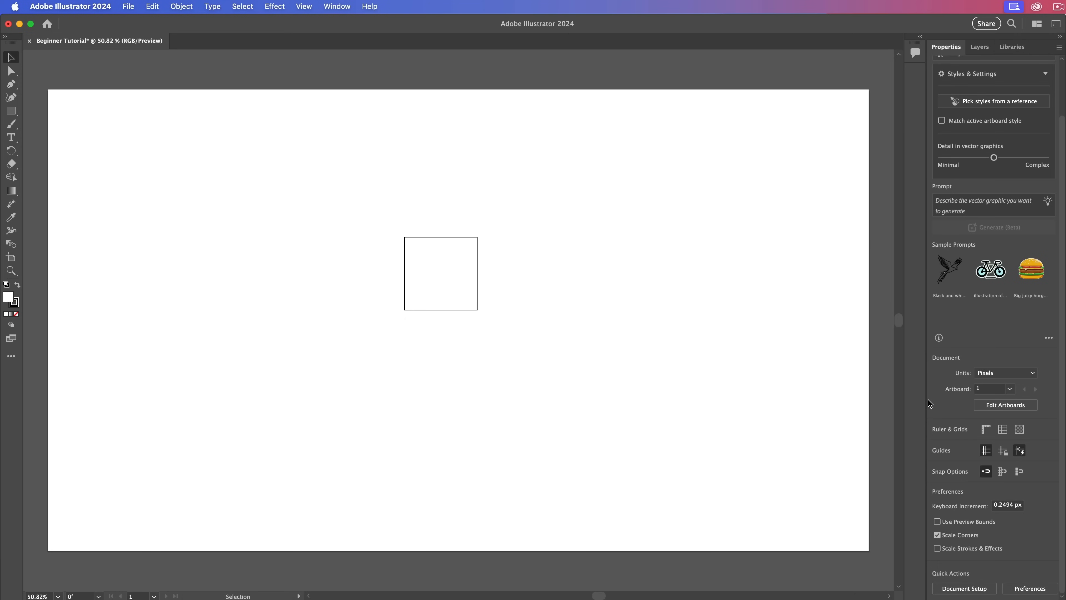
Examine the document properties, the layer list and the colours and assets in the Stock Templates library.
scroll(941, 394, "up", 3)
left_click(980, 48)
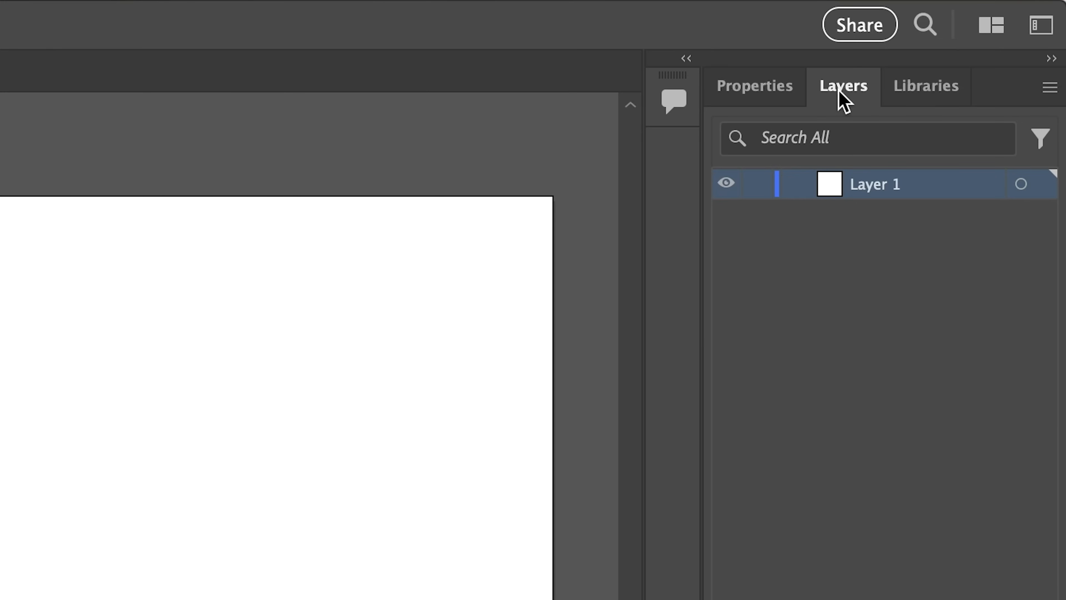
left_click(926, 86)
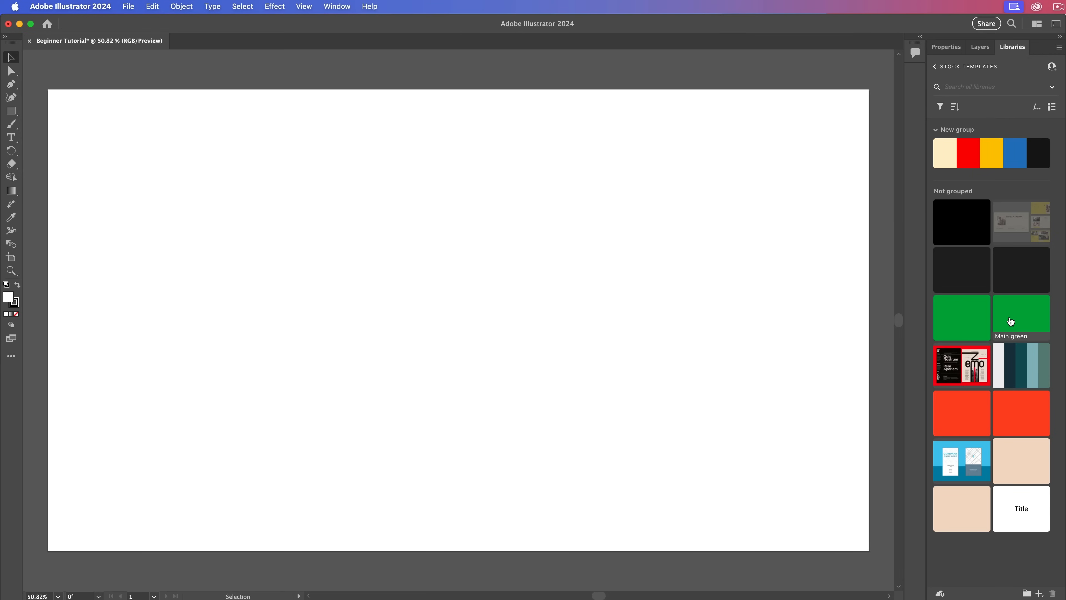
mouse_move(1011, 322)
mouse_move(974, 153)
left_click(1031, 337)
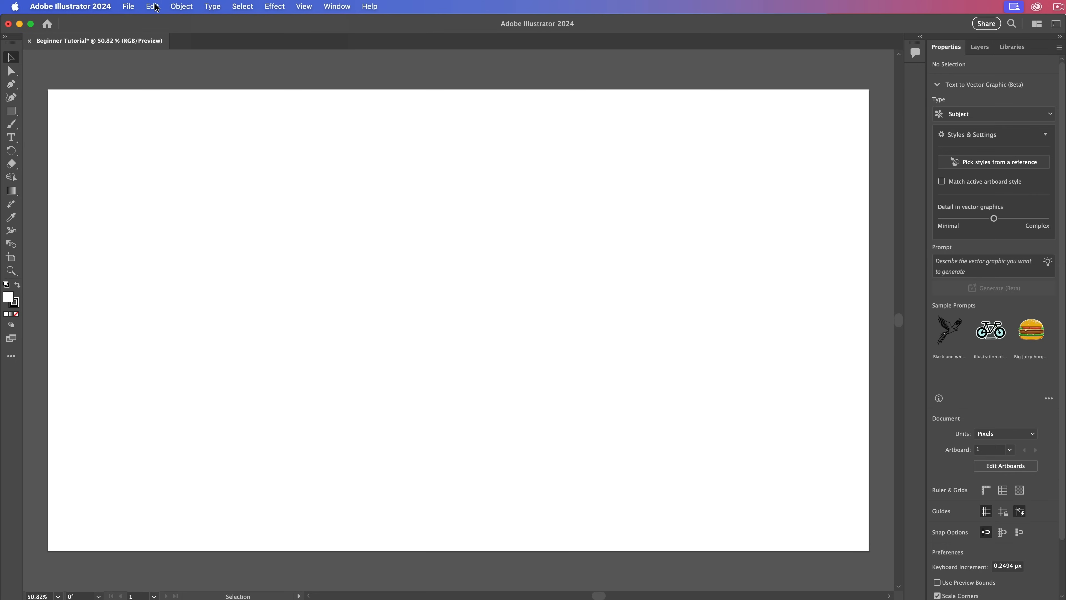
left_click(155, 5)
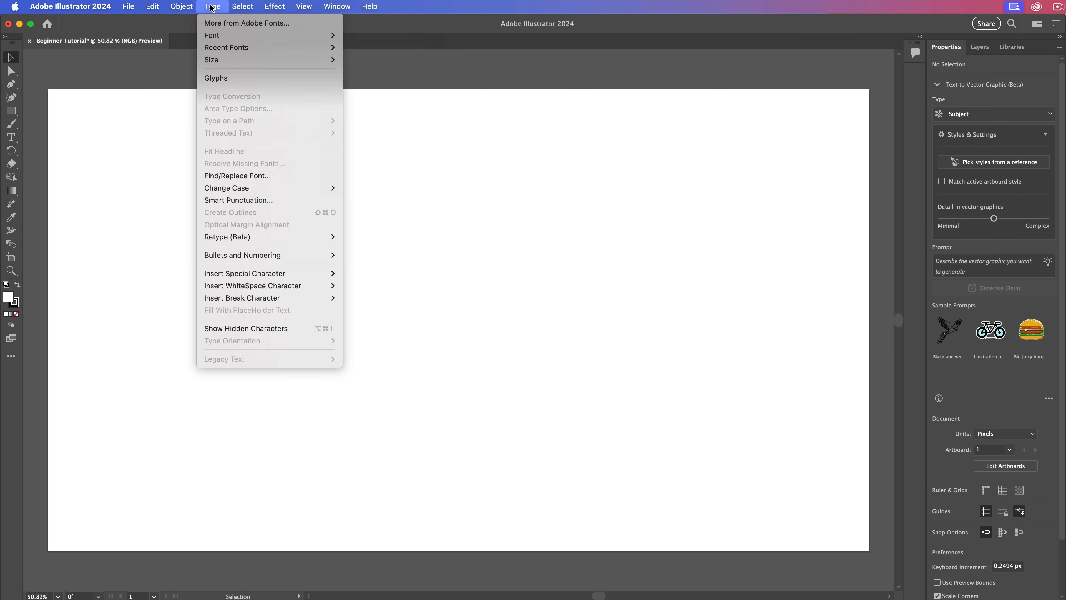
left_click(187, 5)
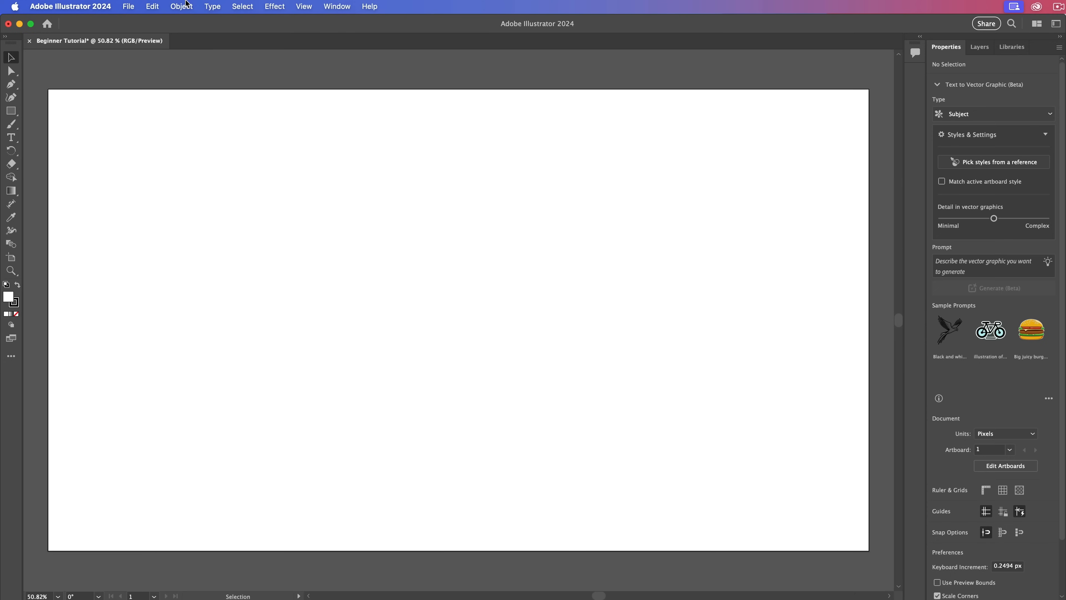
left_click(319, 9)
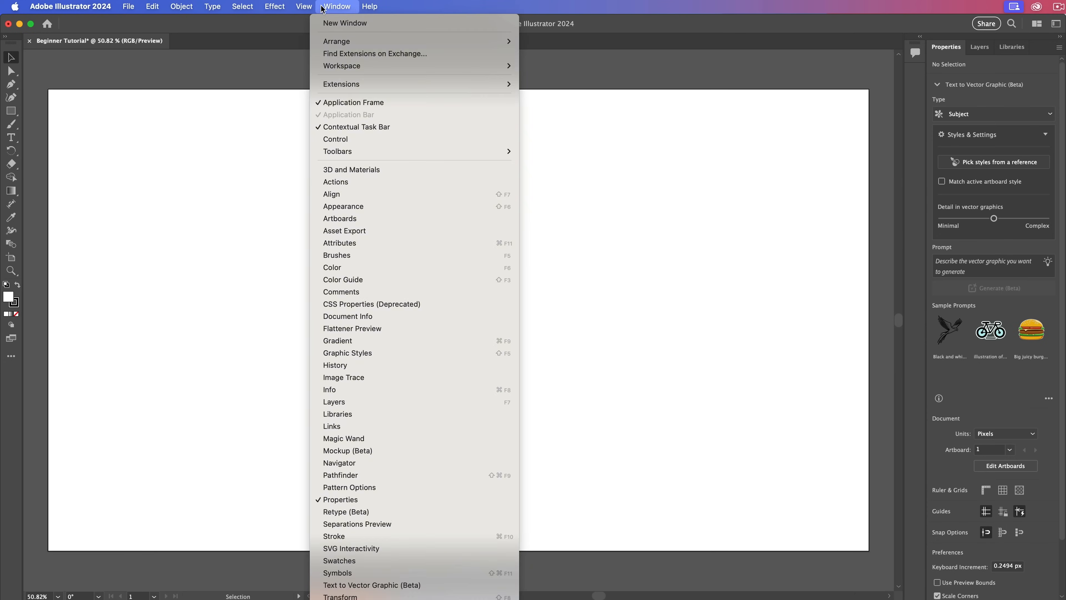
left_click(323, 9)
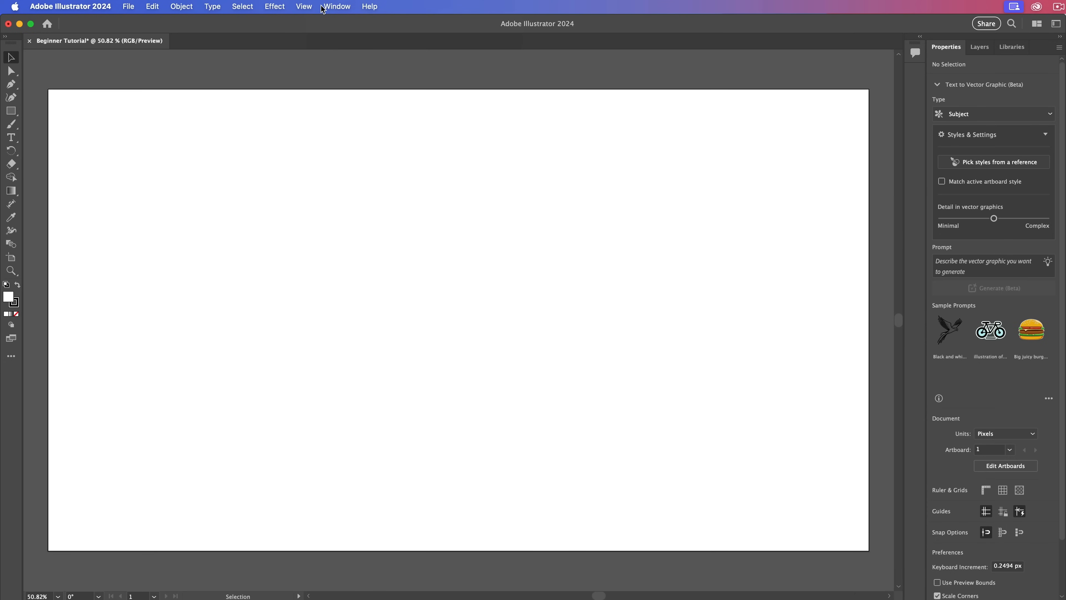
Show the Layers panel, float it over the artboard, and reorder the docked panels so Properties follows Libraries.
left_click(323, 7)
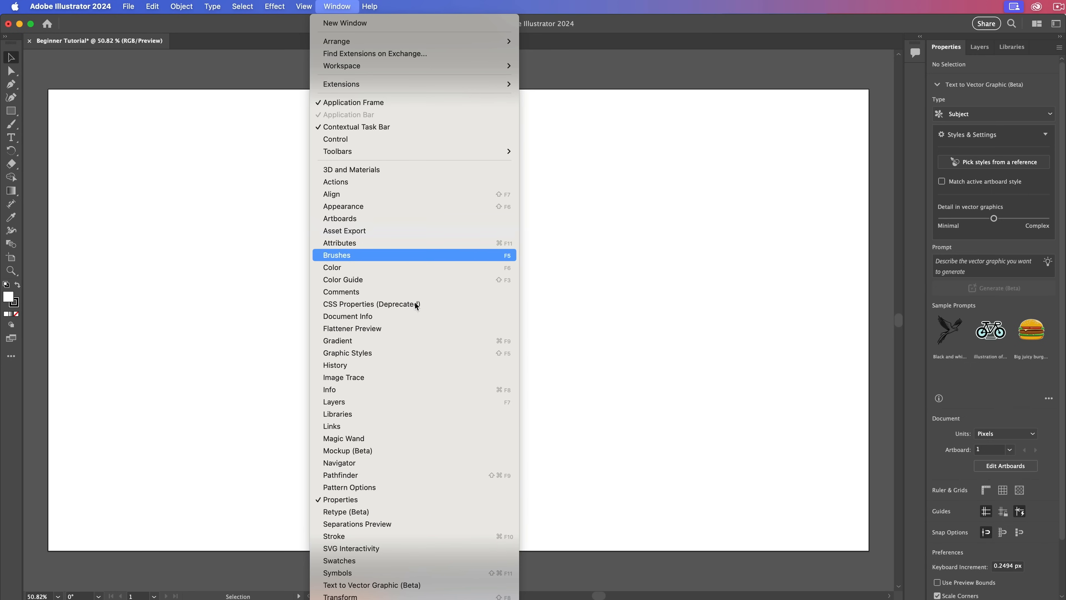
left_click(373, 402)
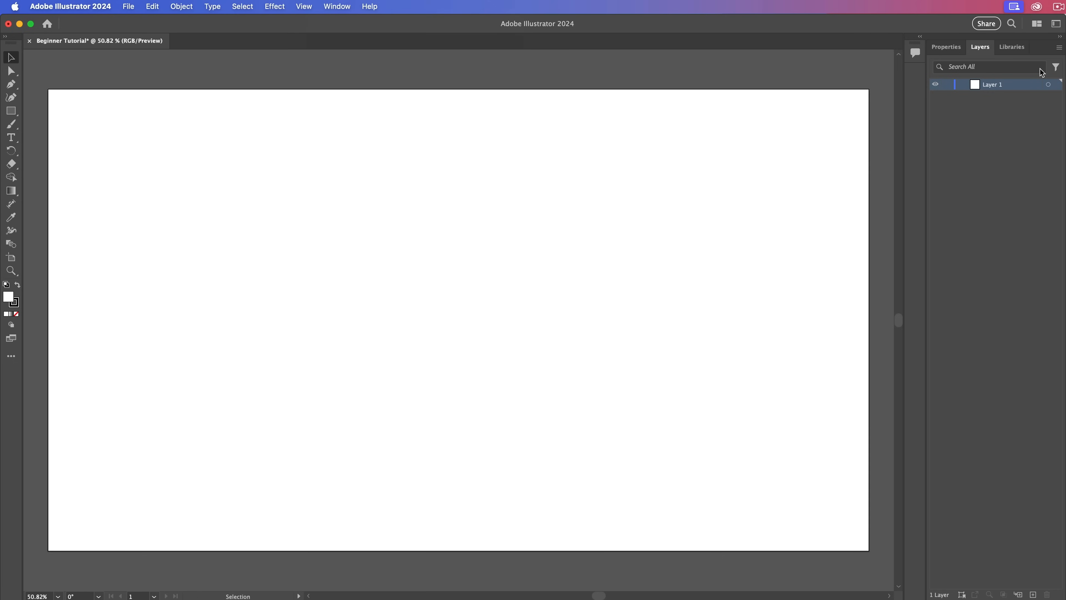
left_click_drag(988, 50, 734, 61)
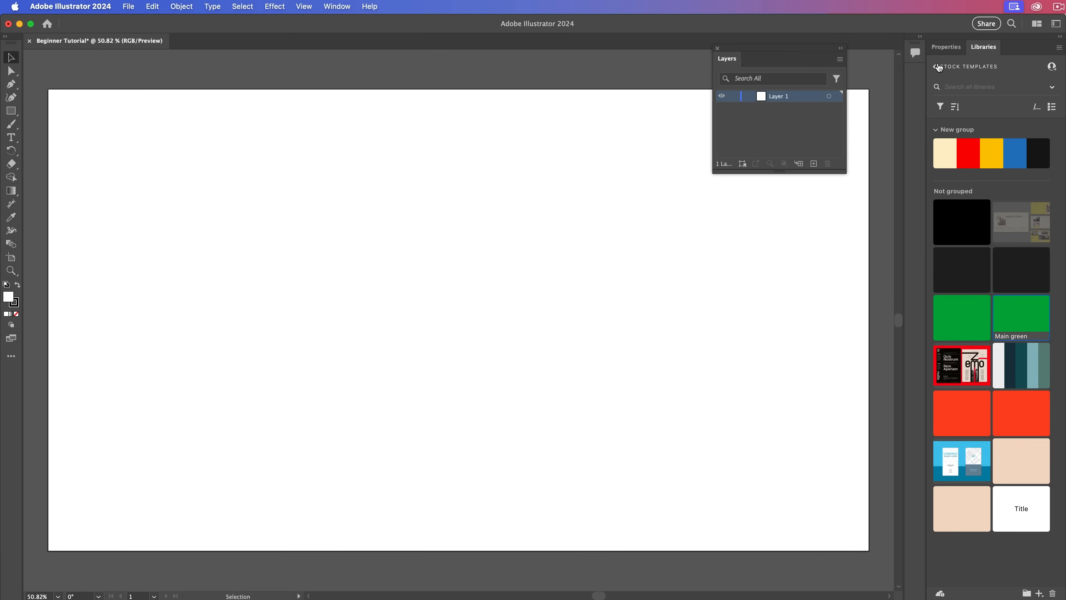
left_click_drag(946, 47, 989, 48)
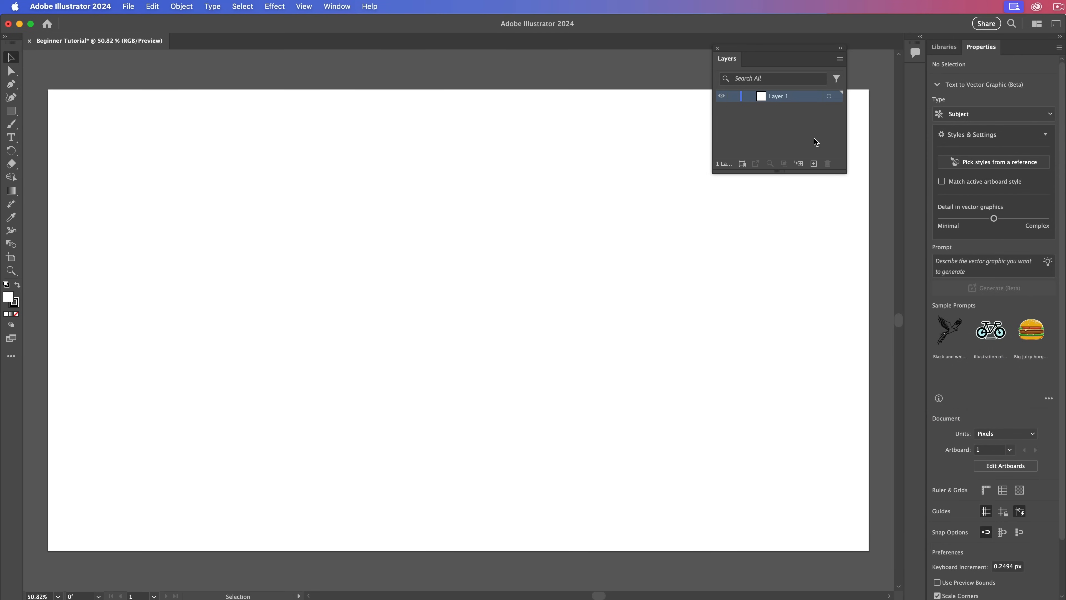
left_click_drag(767, 49, 708, 64)
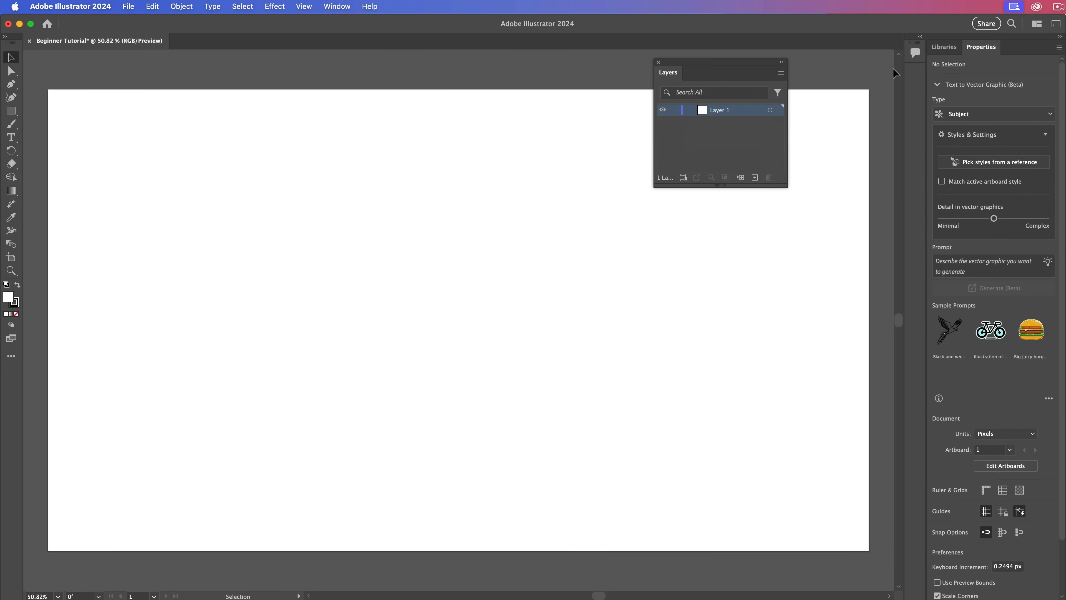
Attach the Properties panel beneath the floating Layers panel, and reposition the floating Layers panel over the artboard.
left_click_drag(975, 47, 705, 172)
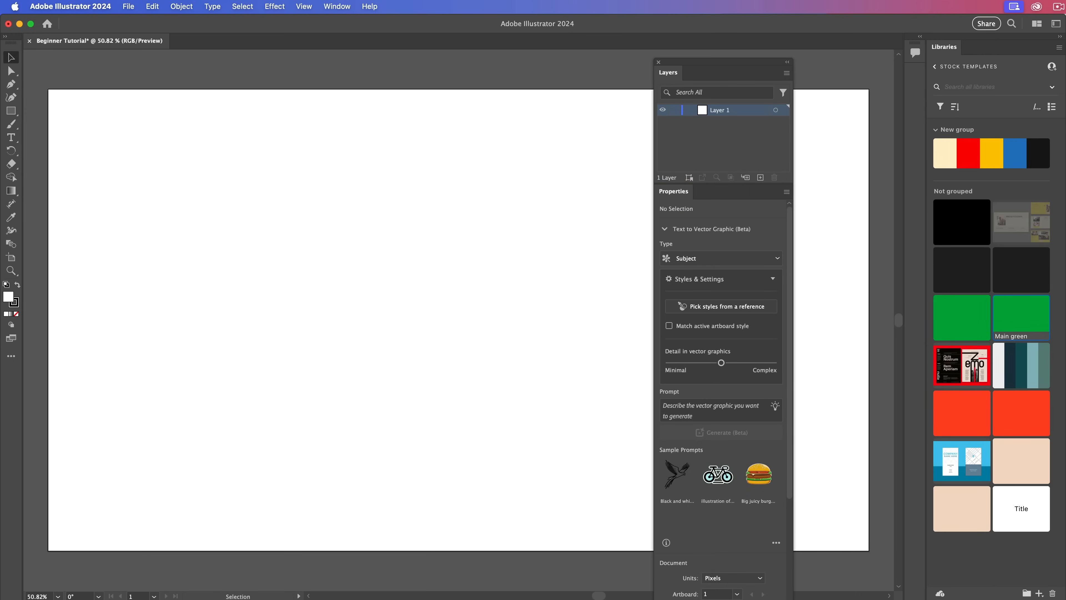
left_click_drag(790, 184, 732, 168)
left_click_drag(723, 65, 814, 98)
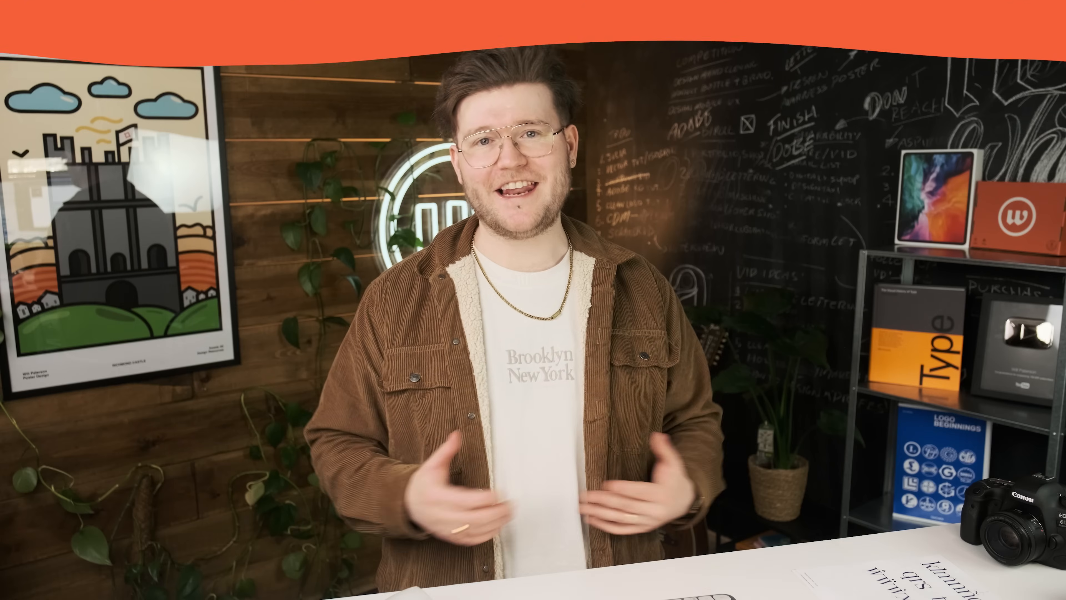
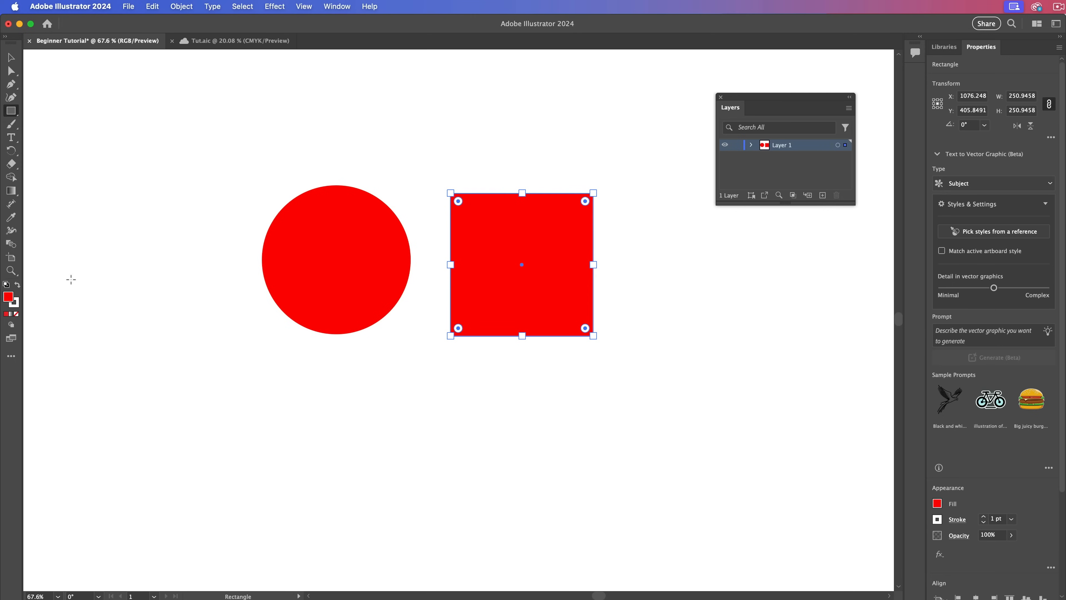
Fill the selected square with black and move it so it overlaps the red circle.
key("v")
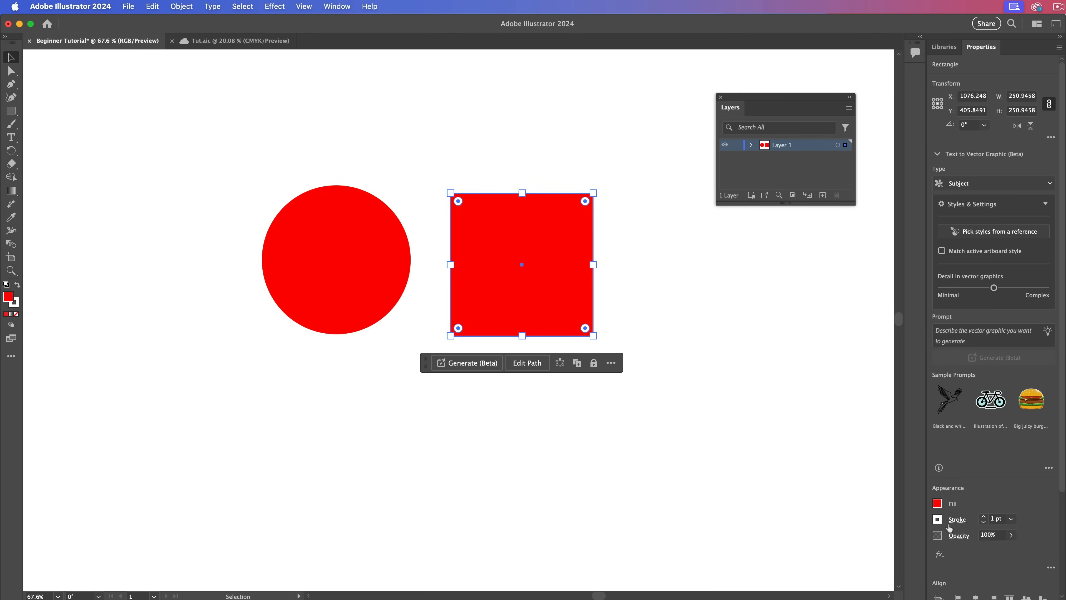
left_click(938, 503)
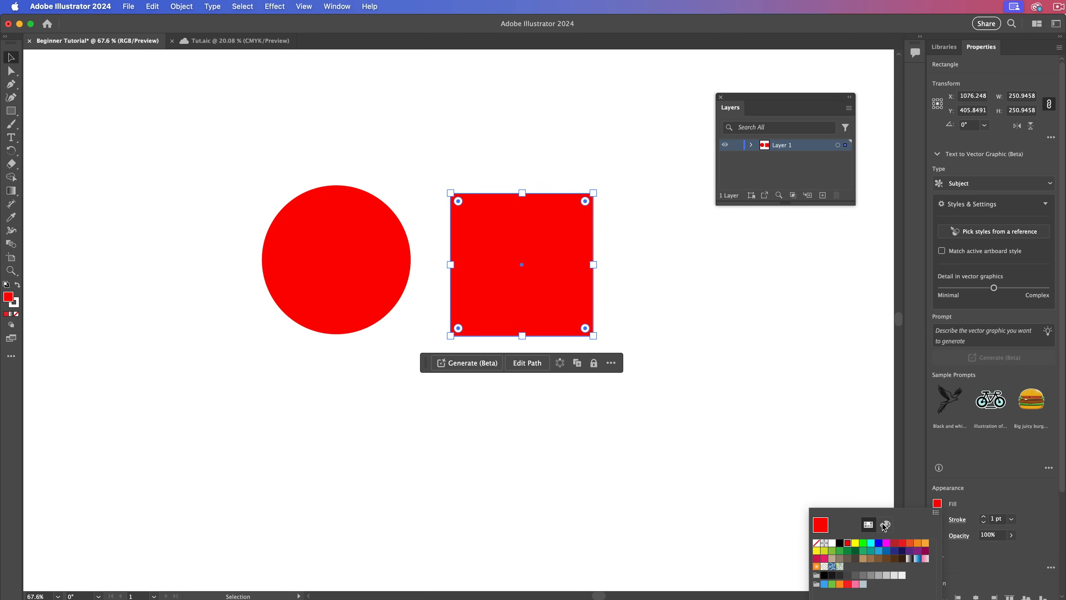
left_click(847, 543)
left_click_drag(543, 336, 435, 342)
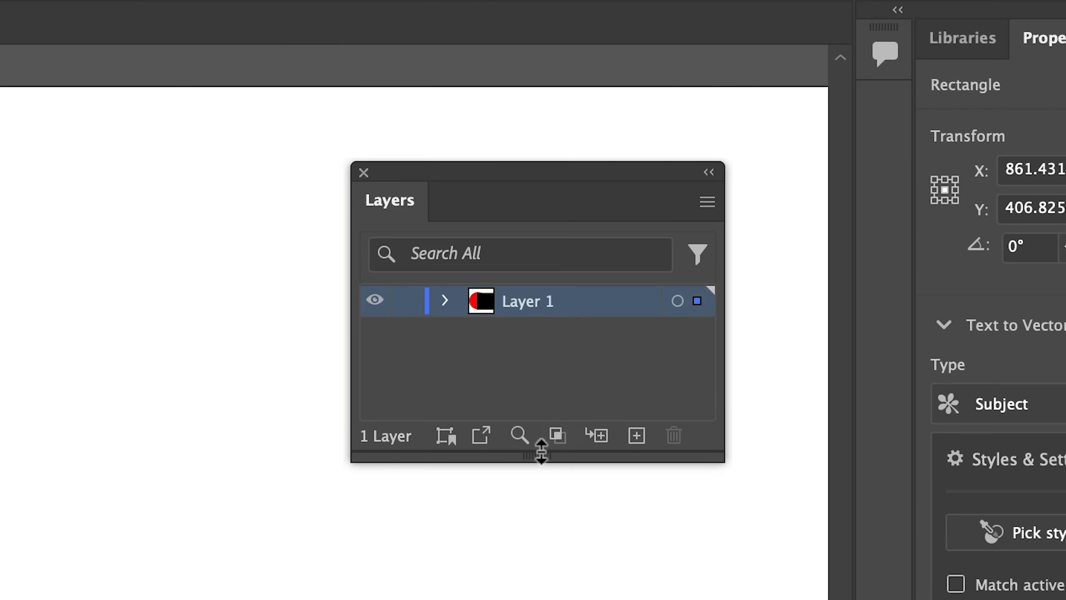
Make the floating Layers panel taller, expand Layer 1, and highlight the rectangle and ellipse entries in turn.
left_click_drag(541, 452, 539, 525)
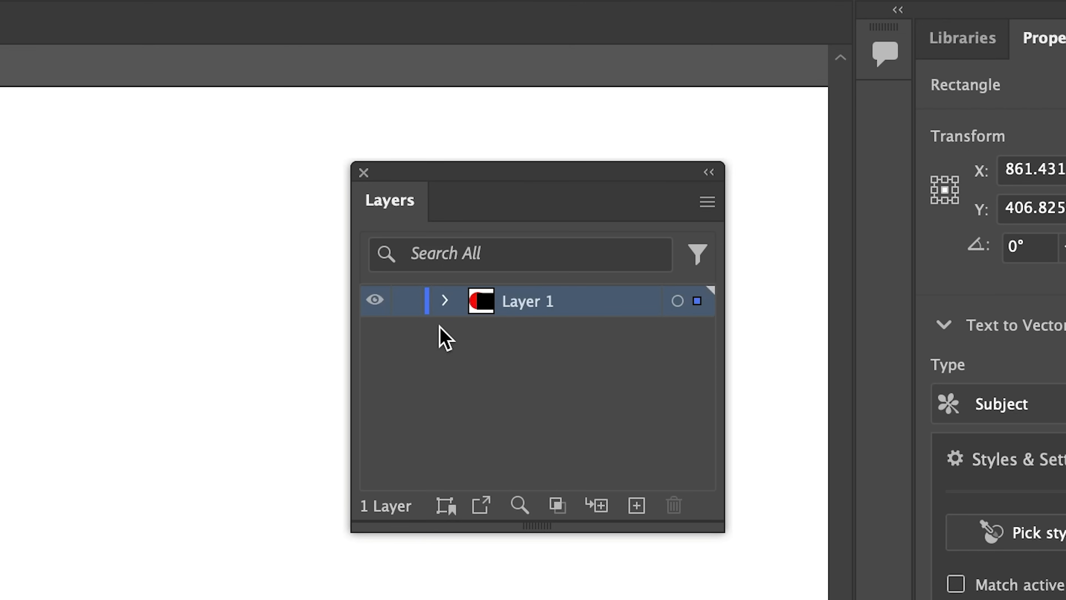
left_click(445, 302)
left_click(446, 301)
left_click(446, 302)
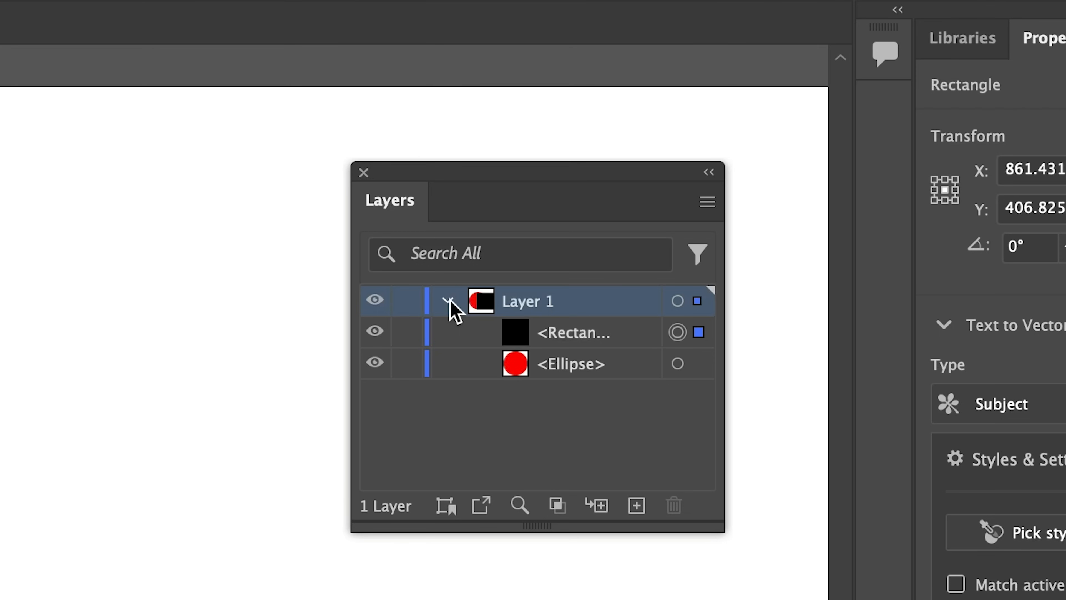
left_click(572, 336)
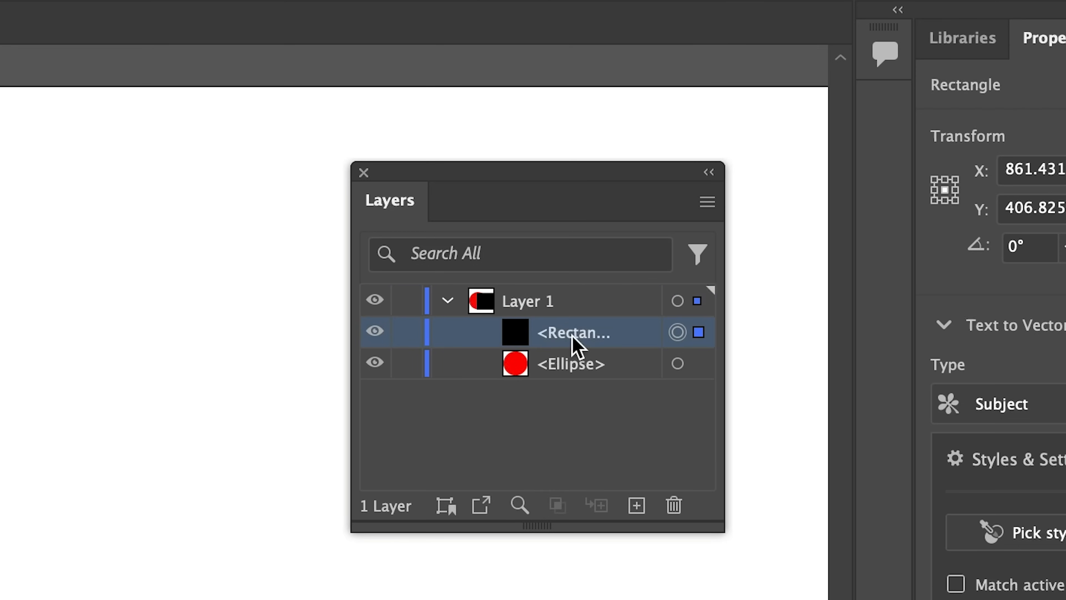
left_click(564, 364)
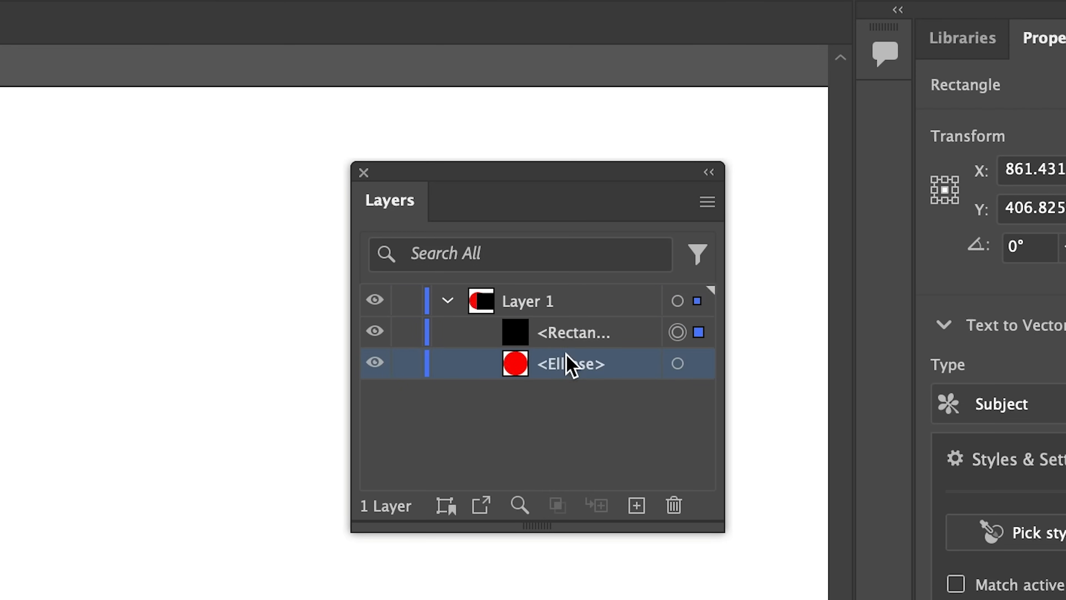
left_click(314, 507)
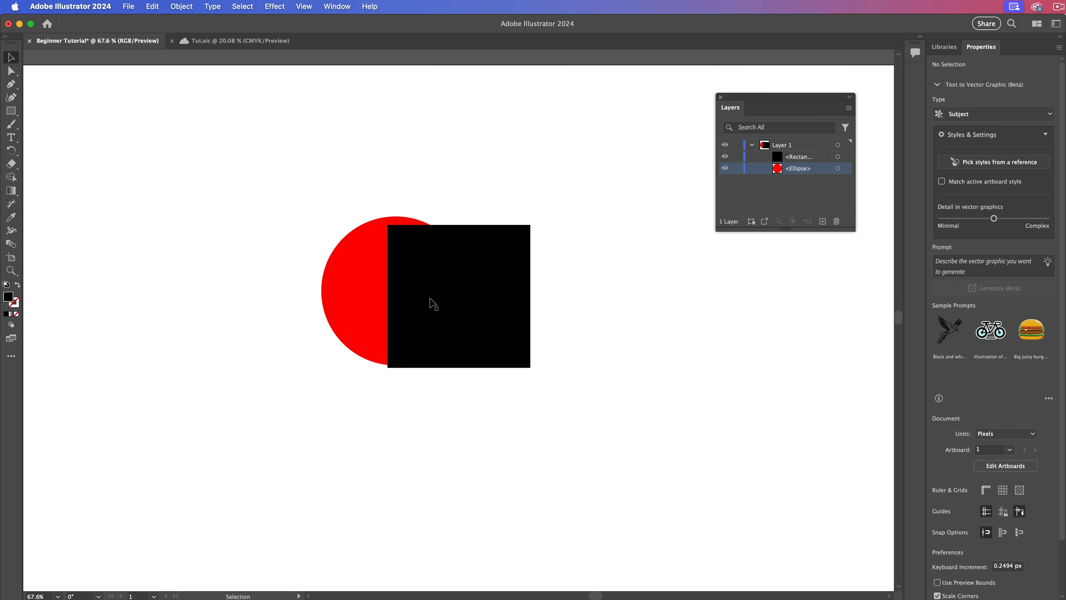
Reposition the black square over the circle and reorder its entry beneath the ellipse in Layer 1.
left_click_drag(468, 302, 443, 272)
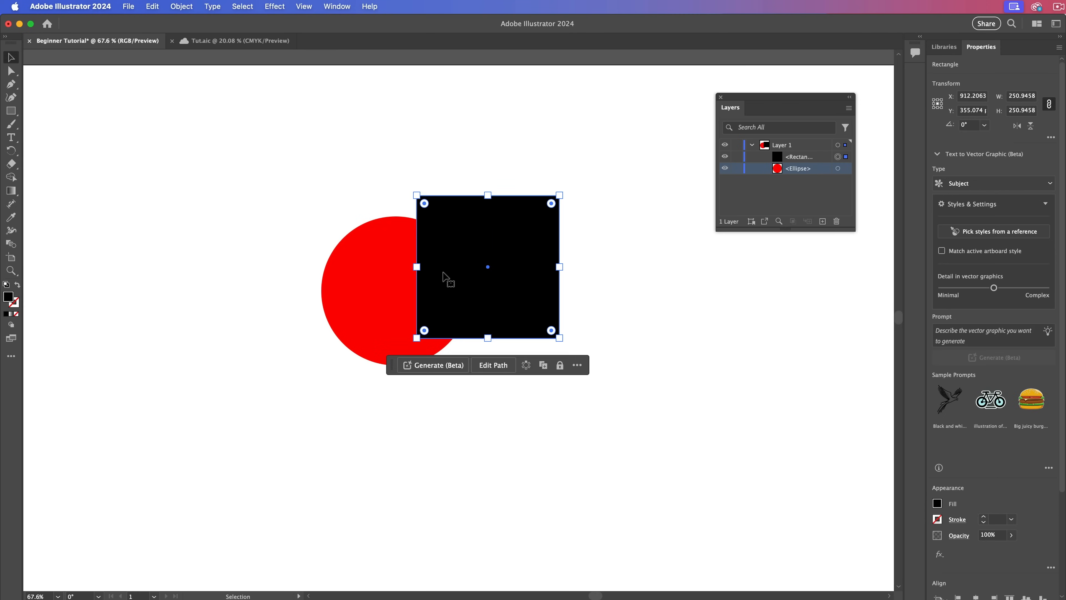
left_click(797, 156)
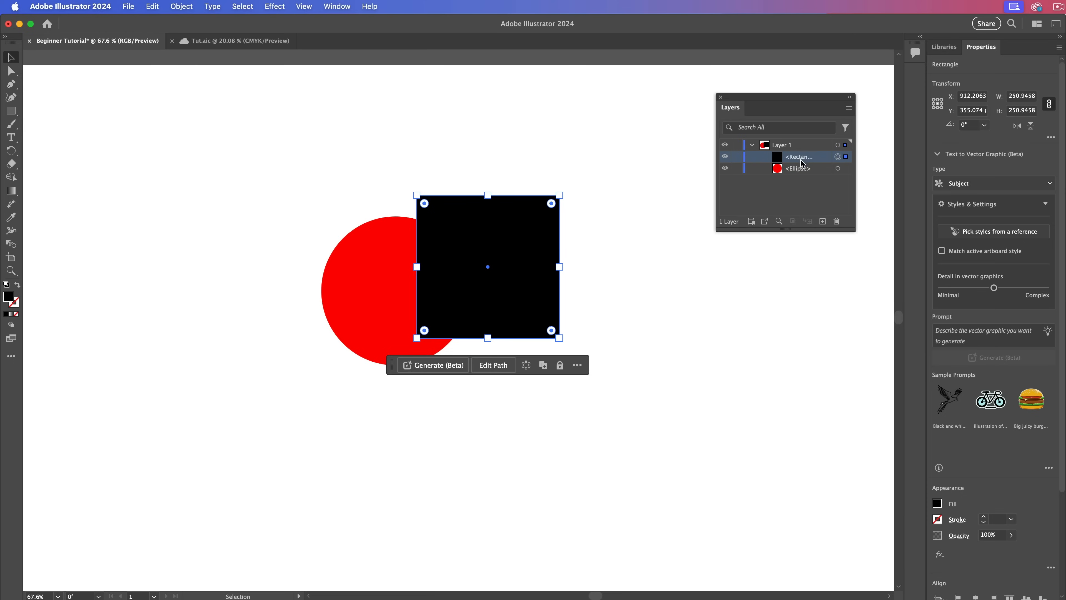
left_click_drag(801, 159, 799, 176)
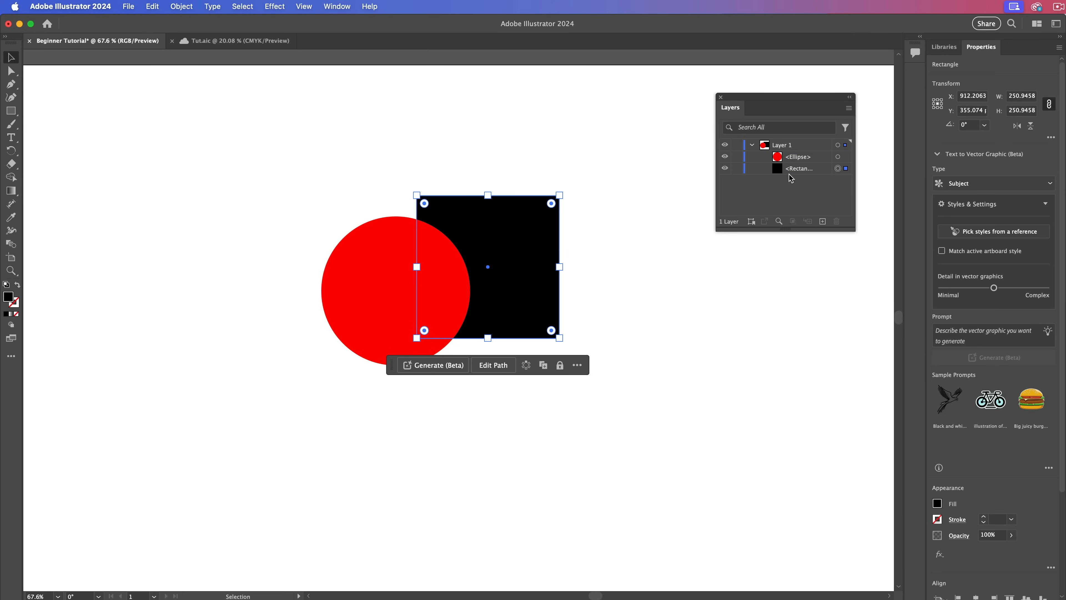
left_click_drag(519, 253, 499, 275)
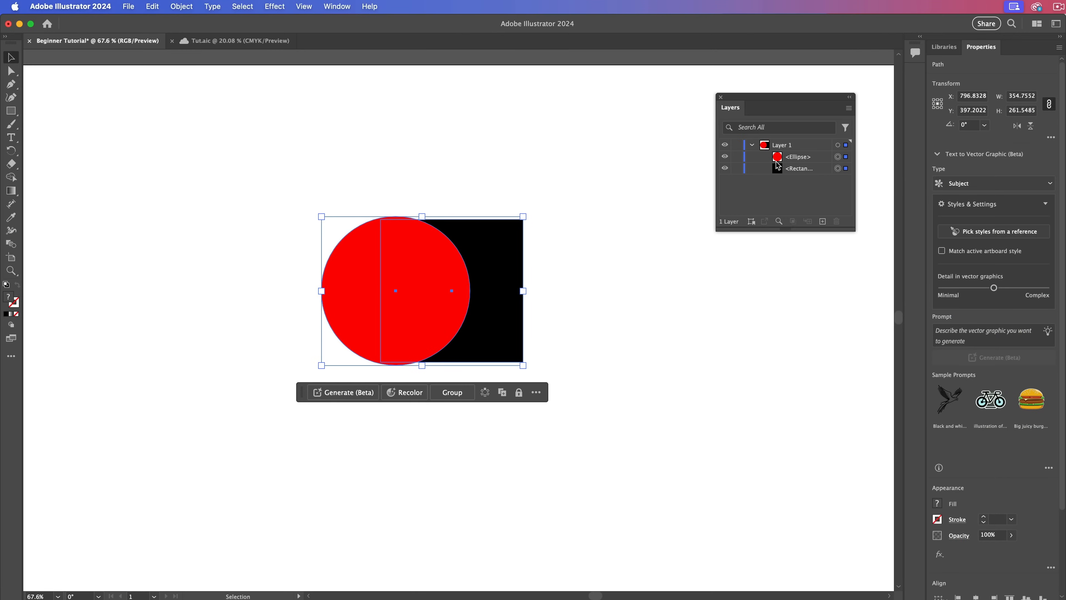
left_click_drag(777, 166, 798, 174)
left_click(678, 231)
Bring the black square to the front of the red circle with the Arrange command.
left_click(518, 254)
right_click(504, 253)
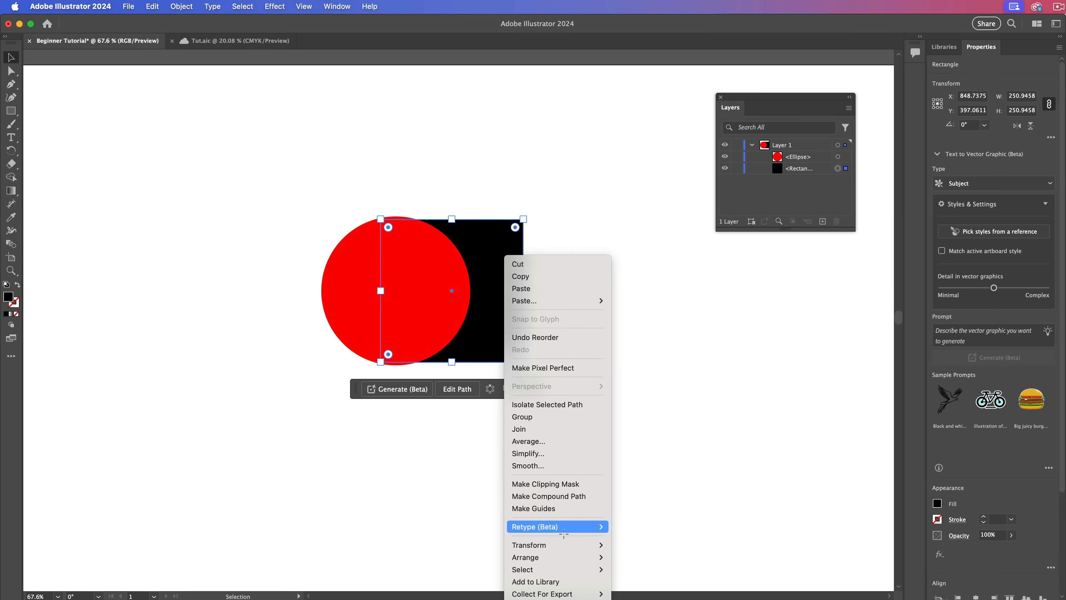
mouse_move(565, 557)
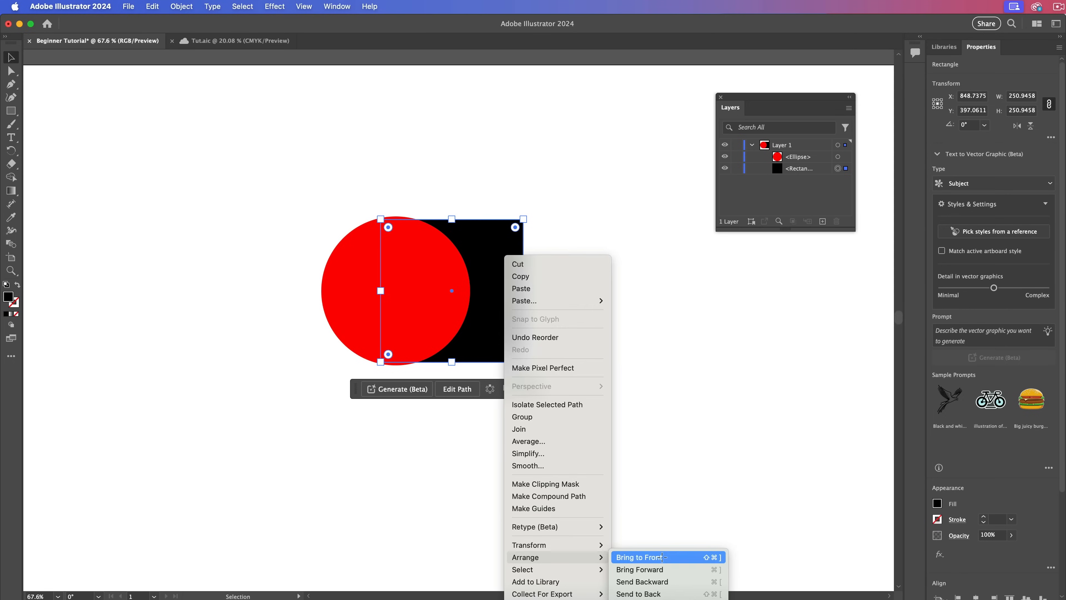
left_click(662, 557)
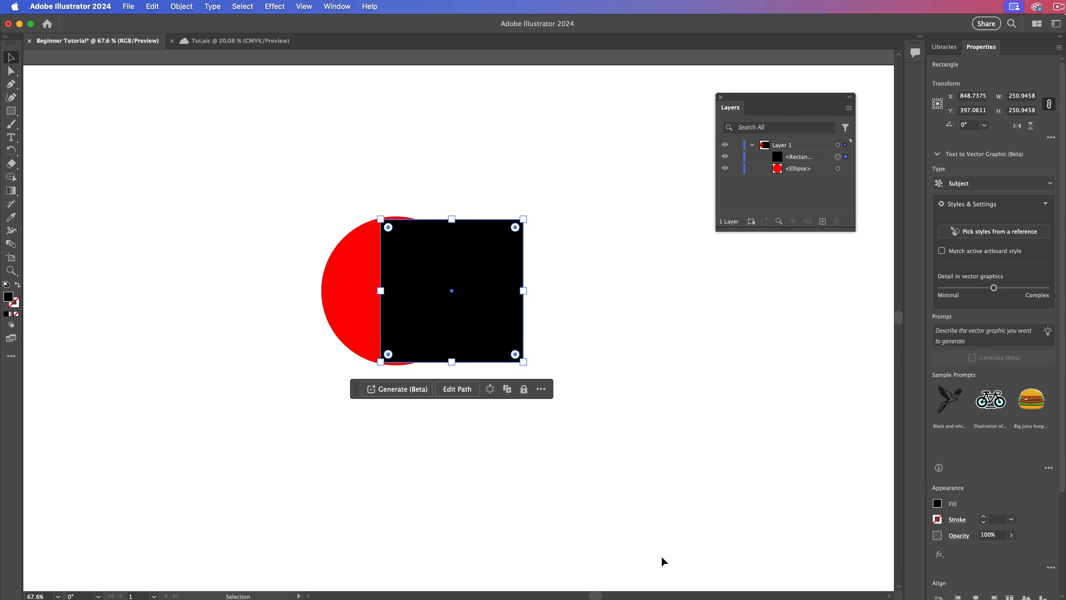
left_click(535, 358)
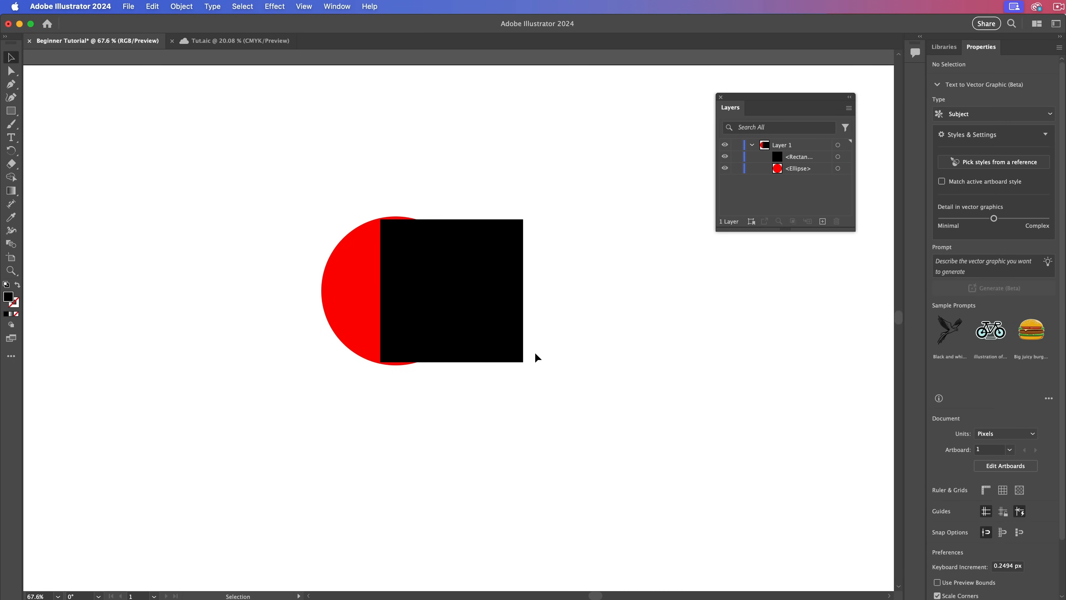
Move the black square rightwards until it only slightly overlaps the red circle's edge.
left_click_drag(497, 326, 517, 327)
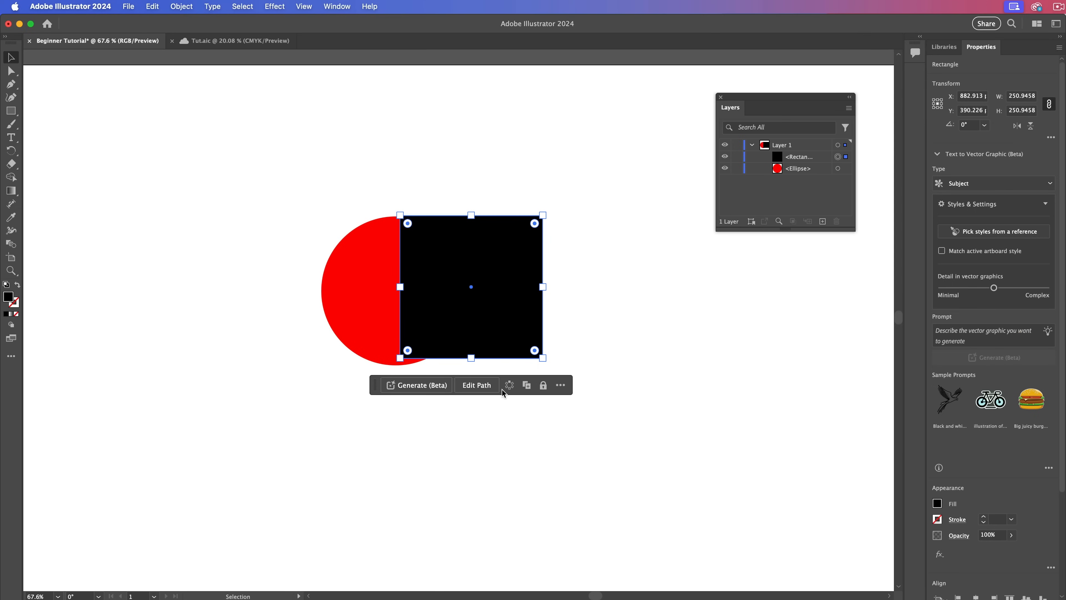
left_click(464, 462)
left_click(508, 351)
left_click_drag(494, 317, 553, 305)
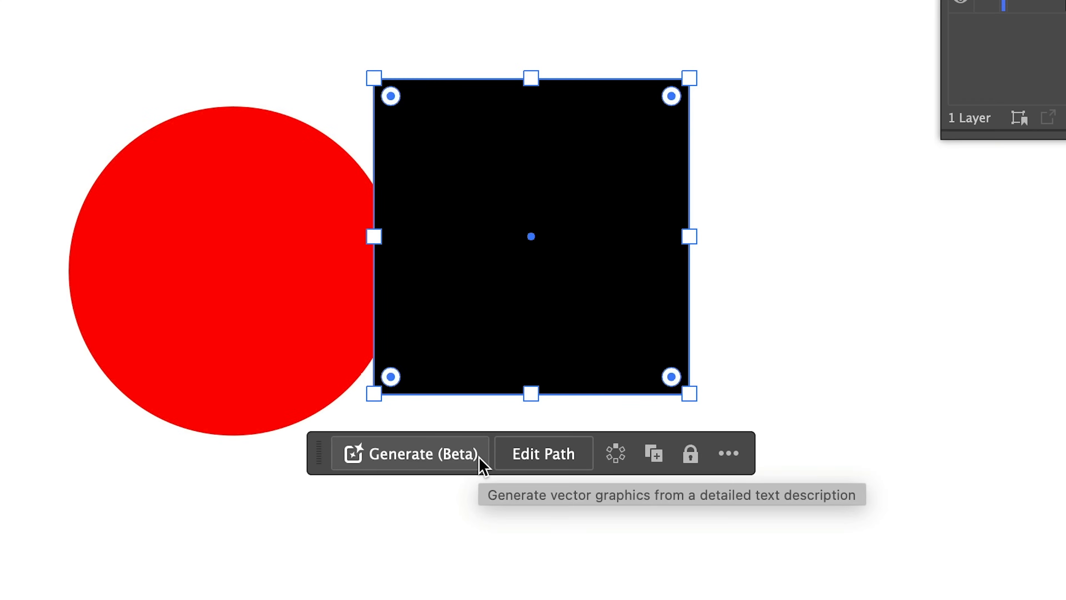
Generate a Scene-type vector graphic in the black square from the prompt "DARK MOON", agreeing to the generative AI guidelines.
left_click(483, 464)
left_click(479, 457)
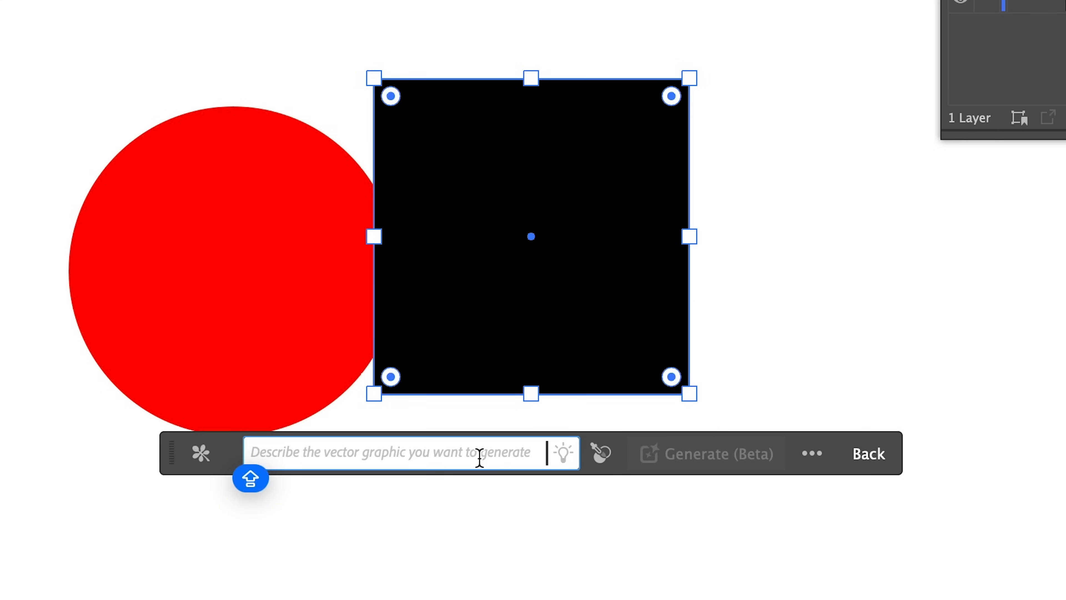
type("DARK MOON")
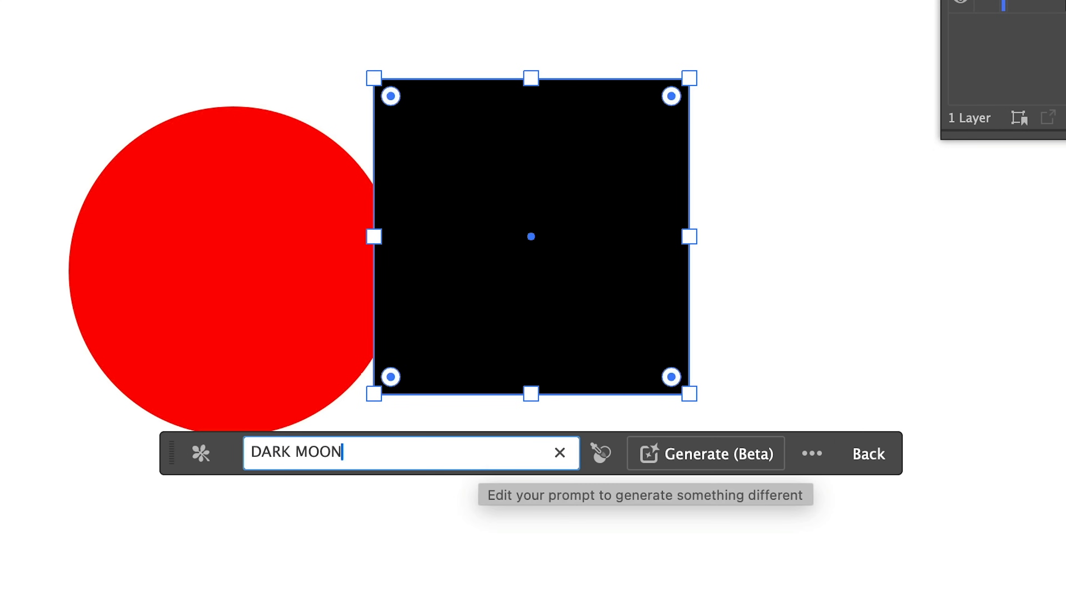
left_click(198, 452)
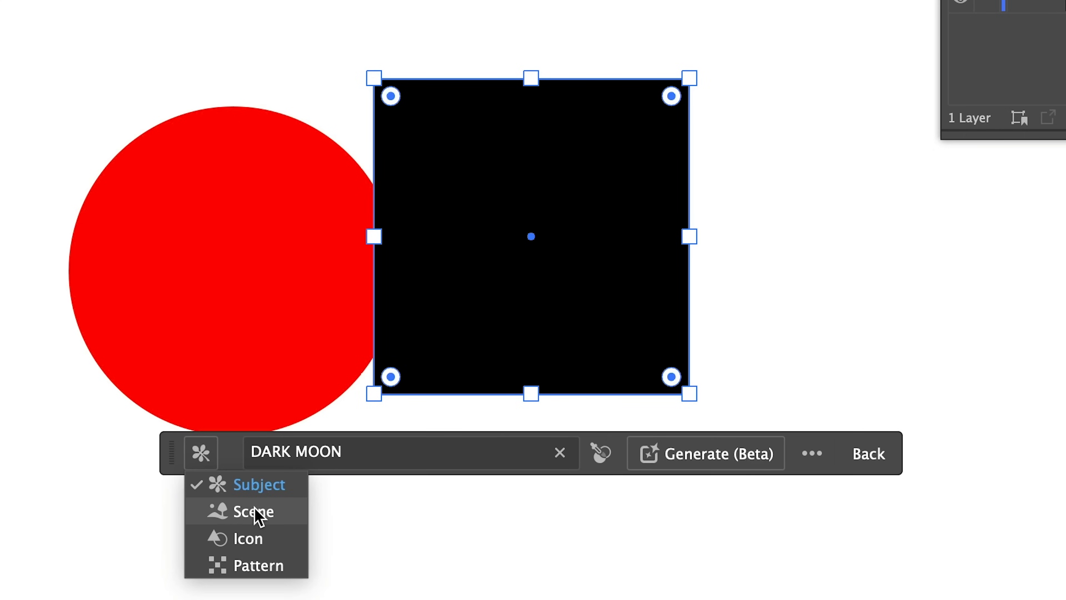
left_click(280, 521)
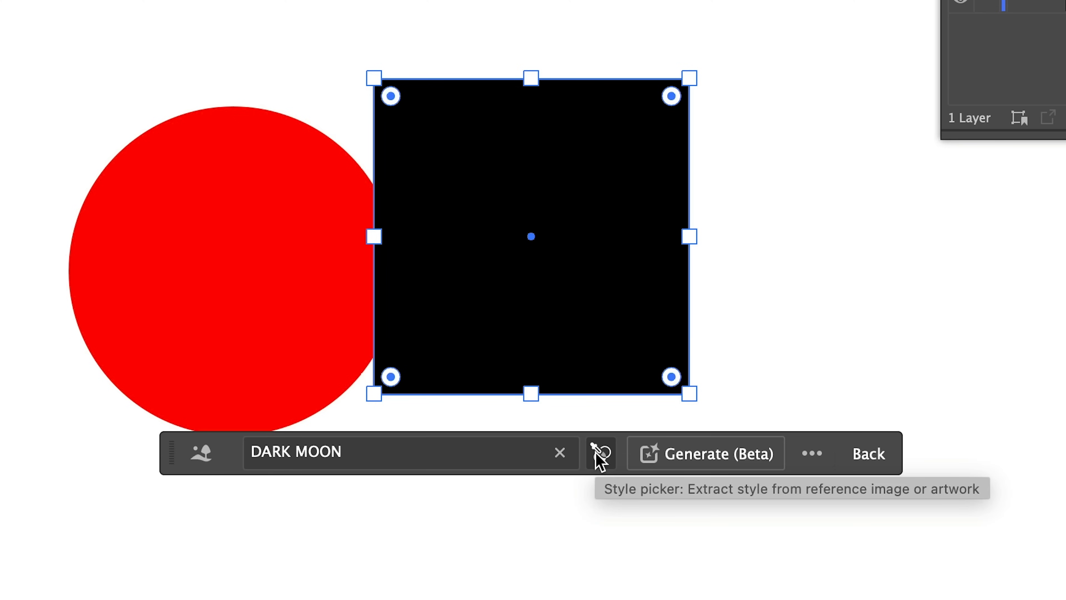
left_click(669, 458)
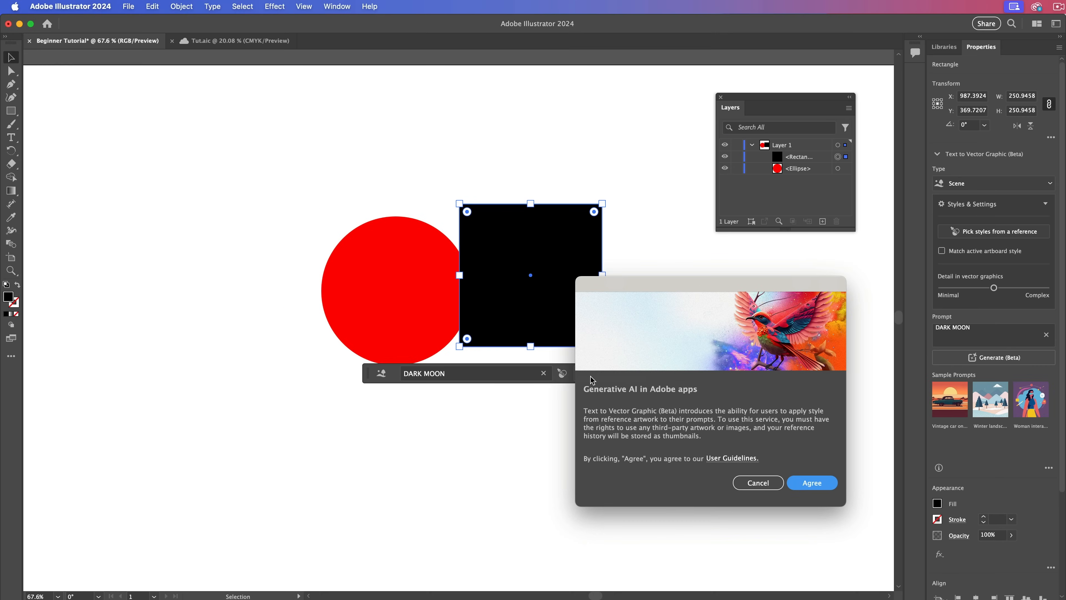
left_click_drag(722, 284, 528, 193)
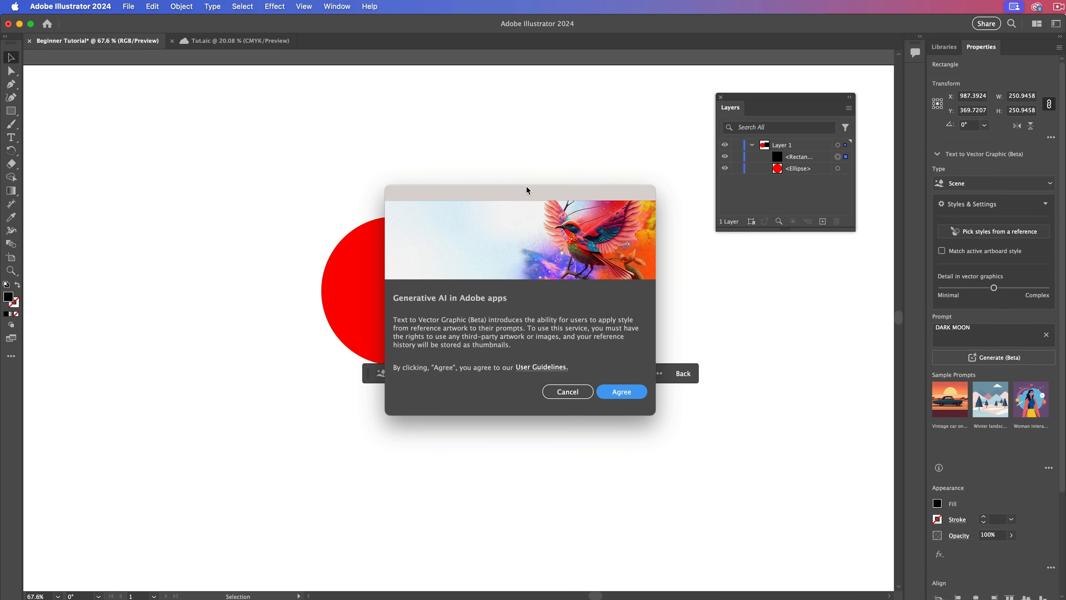
left_click(645, 391)
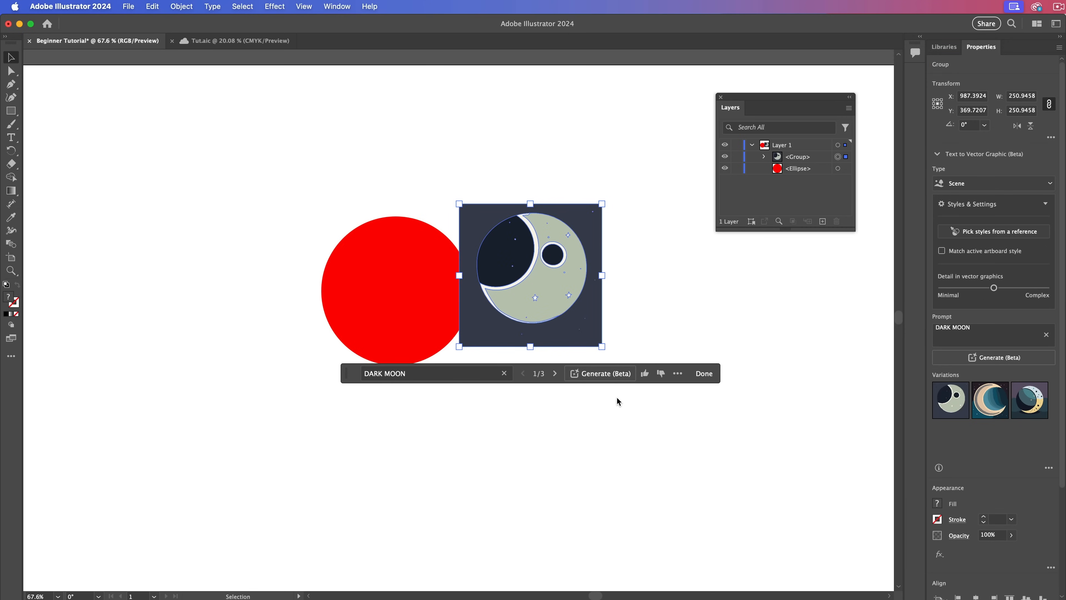
Move the generated moon artwork clear of the red circle, leaving a gap between them.
left_click(641, 318)
key("z")
left_click_drag(529, 240, 578, 321)
key("v")
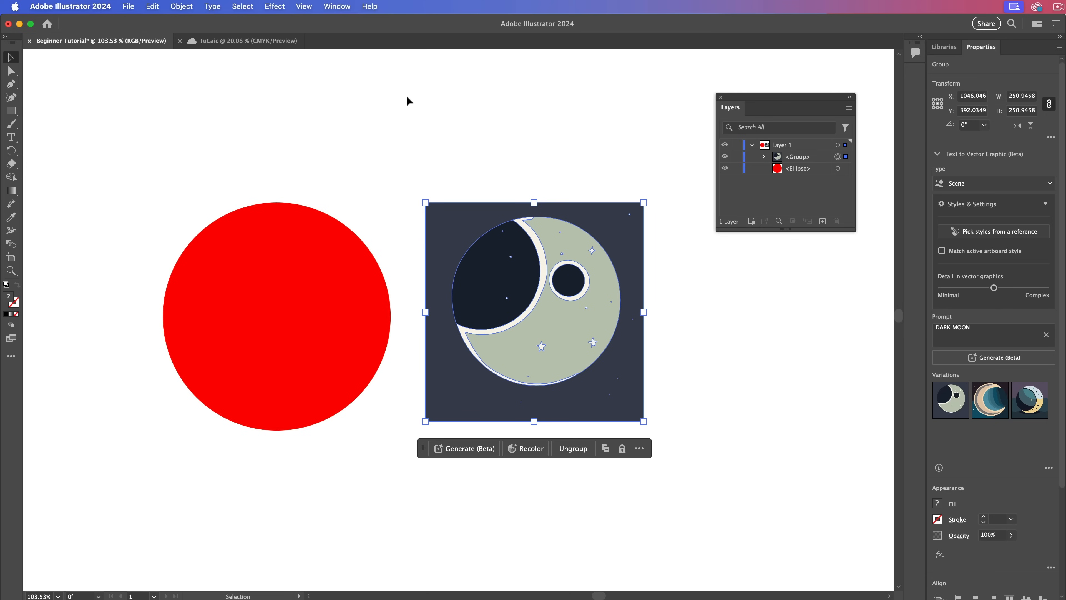
left_click(337, 6)
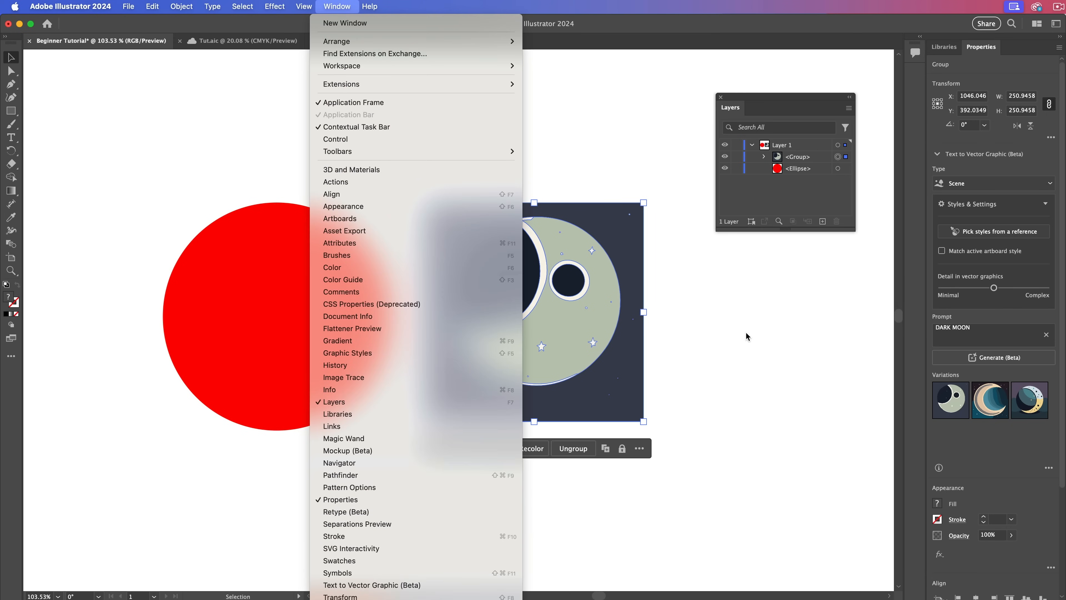
left_click(886, 344)
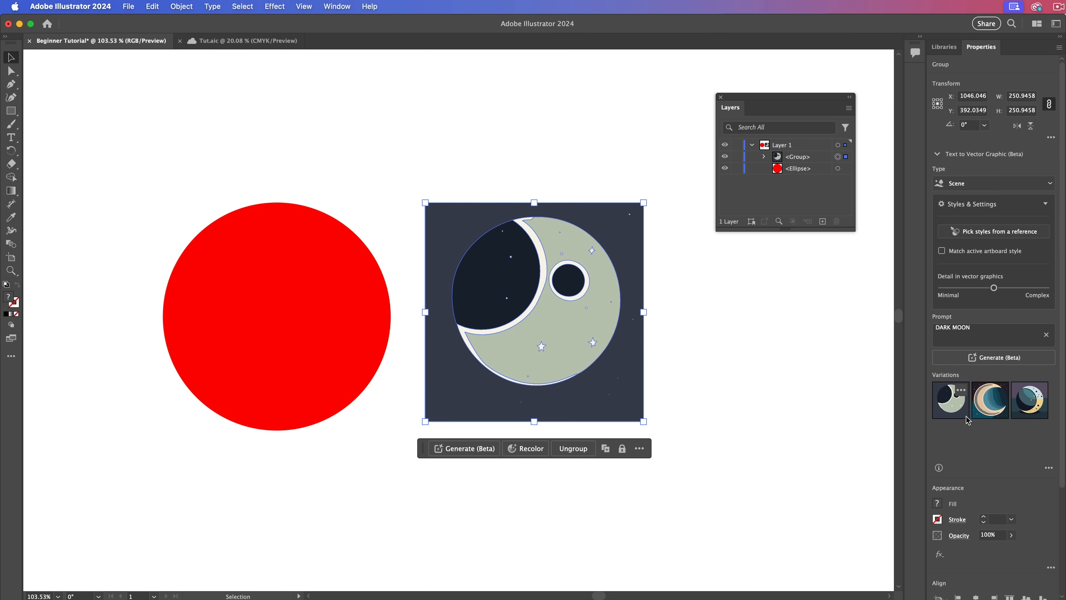
Try the second and third moon variations before reapplying the first, and set the vector graphic detail to maximum complexity.
left_click(990, 402)
left_click(1028, 407)
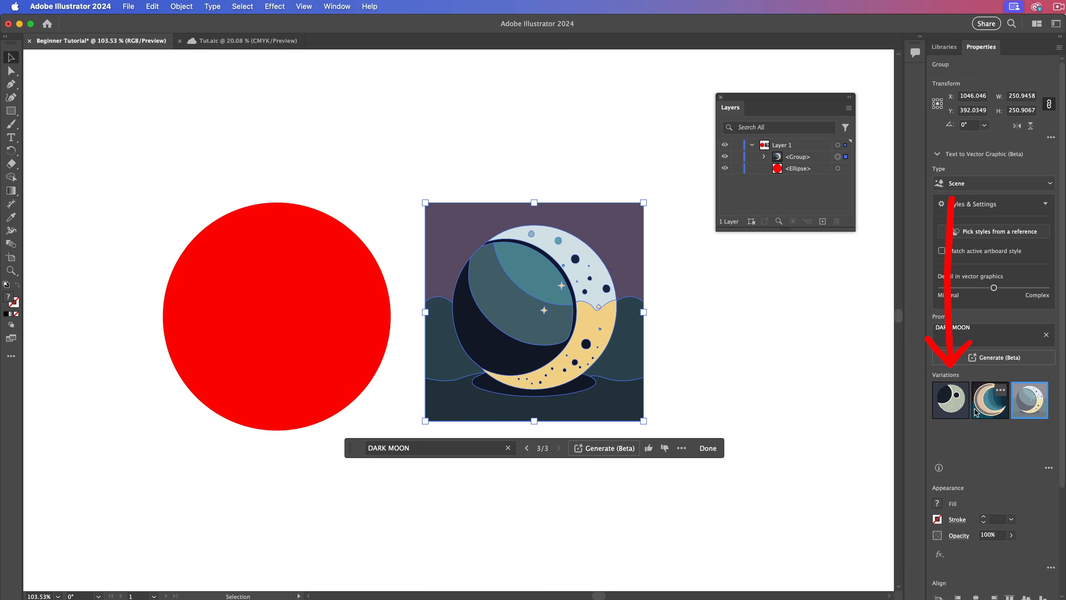
left_click(950, 399)
left_click_drag(992, 288, 1062, 299)
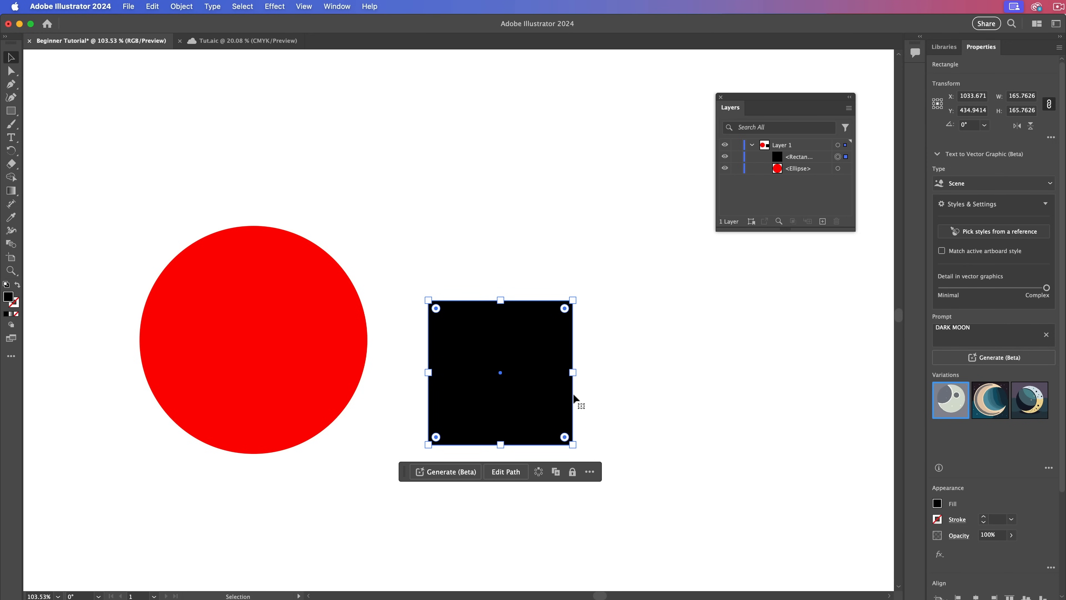
Shrink the black square about its centre to less than half its width and apply a Radial repeat to it.
left_click(491, 478)
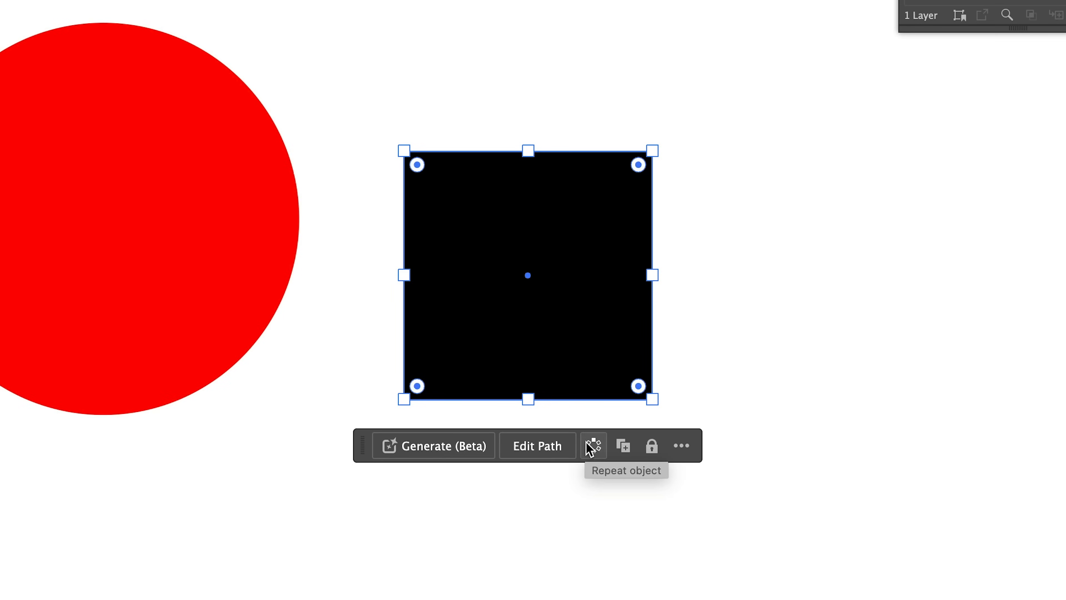
left_click(590, 448)
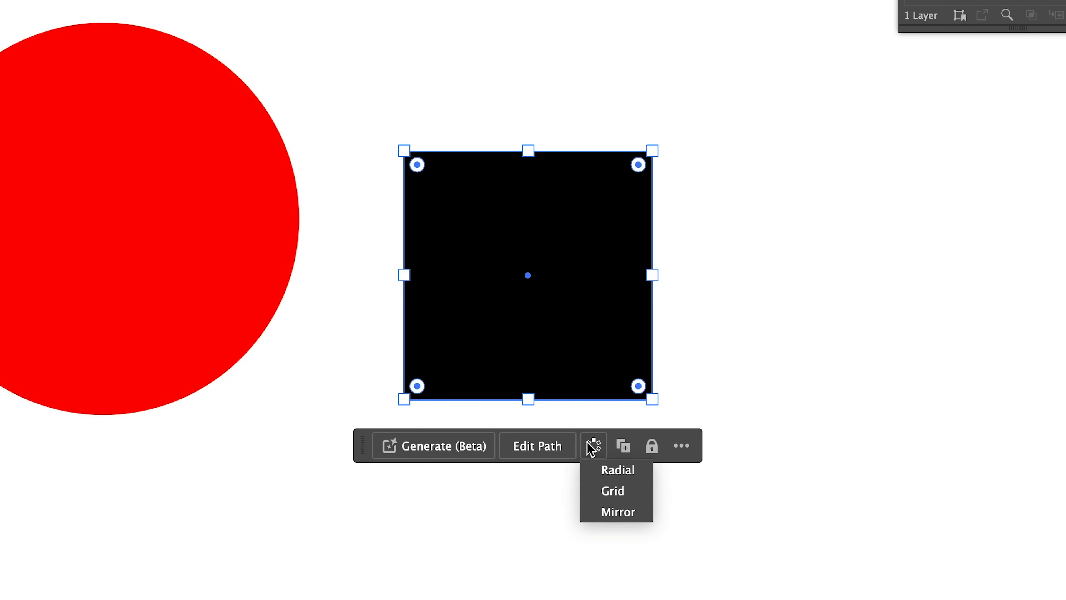
left_click(593, 450)
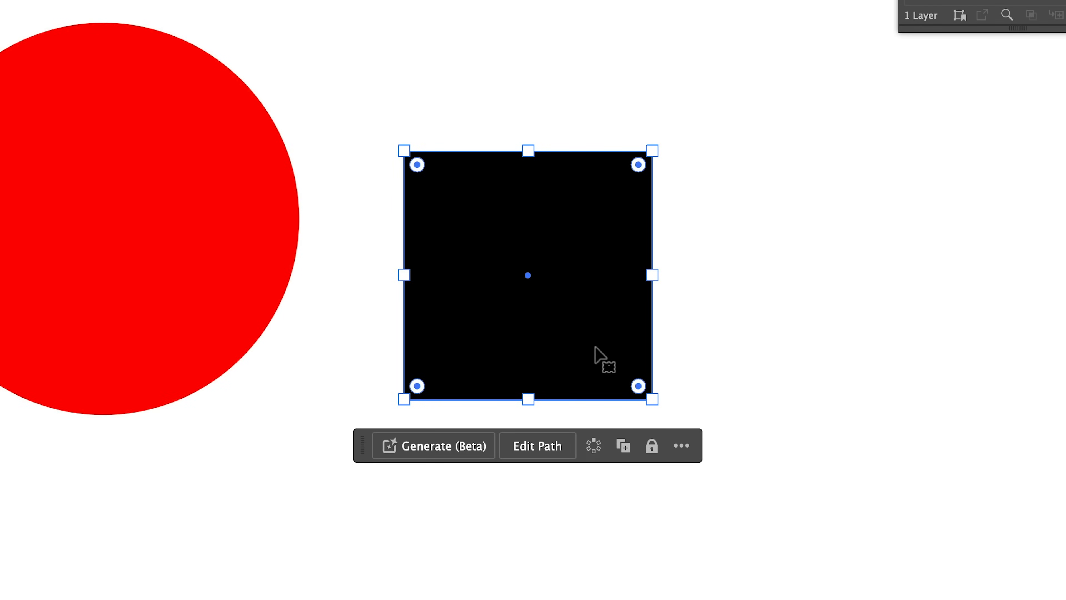
left_click_drag(653, 276, 585, 291)
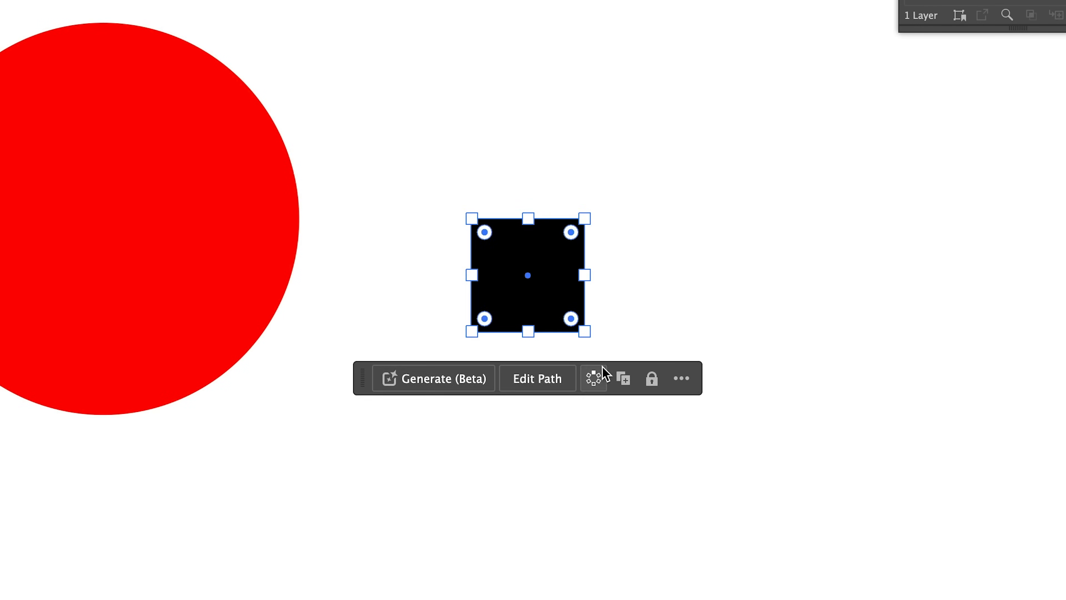
left_click(594, 378)
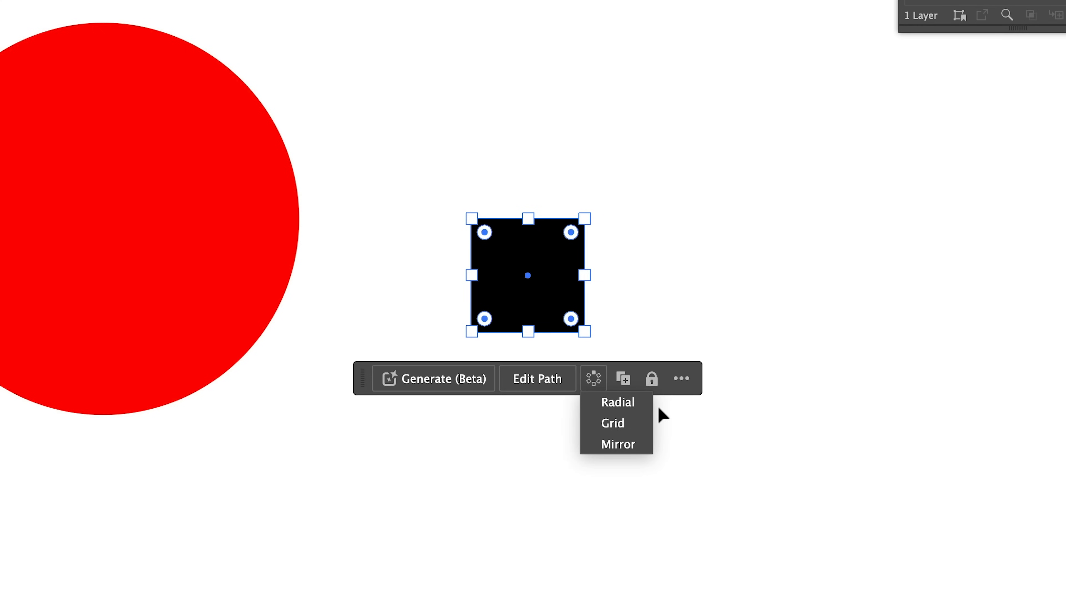
left_click(618, 402)
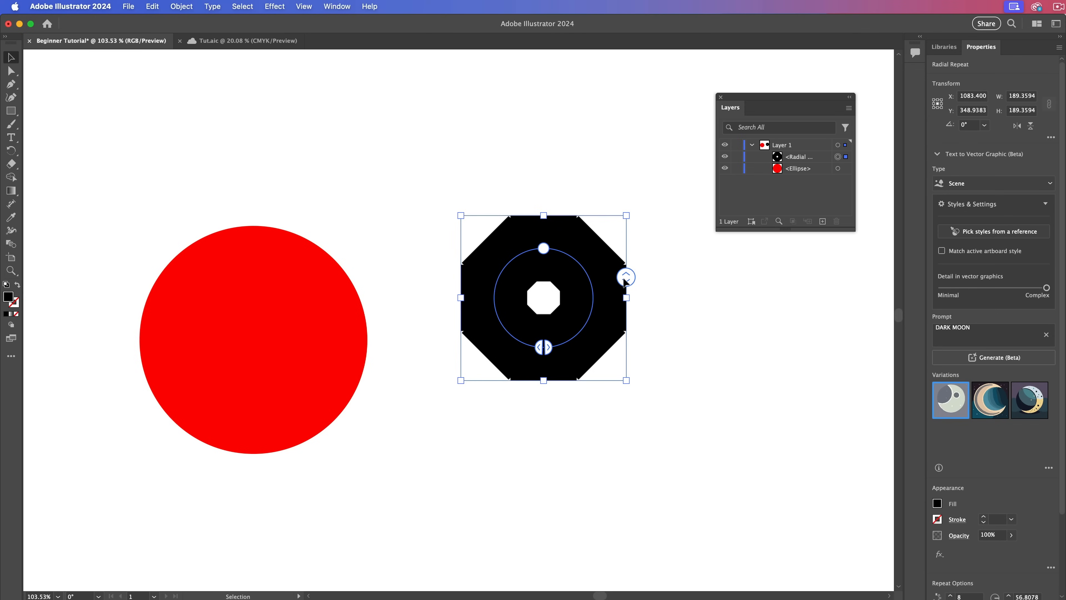
Enlarge the radial repeat's circle to a radius of about 78 and set the repeat to five instances.
mouse_move(626, 277)
left_mouse_down()
mouse_move(629, 259)
mouse_move(626, 307)
mouse_move(626, 278)
mouse_move(628, 296)
left_mouse_up()
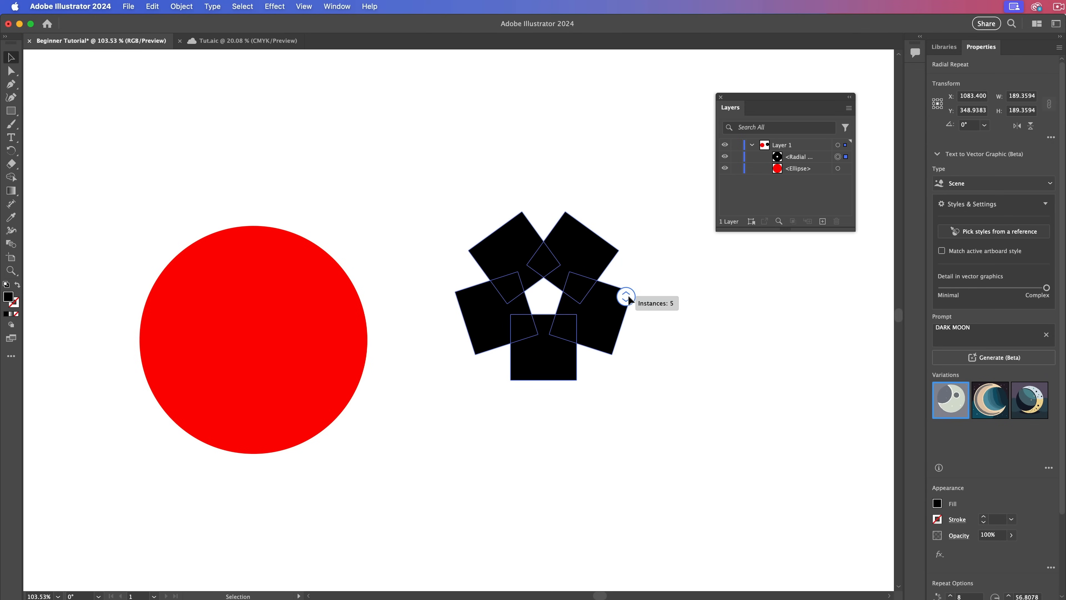
left_click_drag(628, 294, 625, 307)
left_click_drag(545, 252, 542, 231)
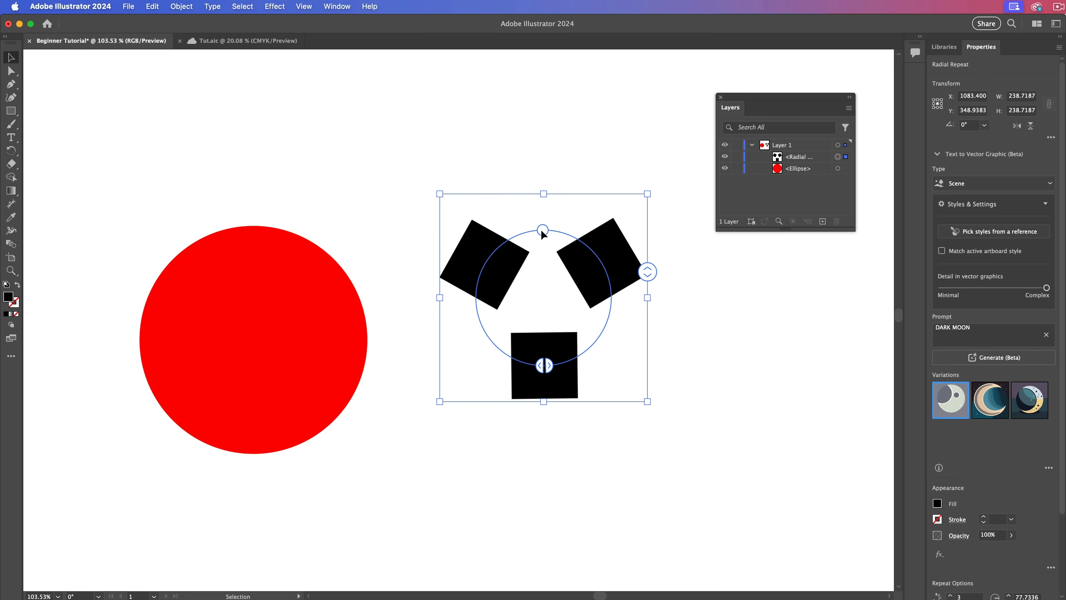
left_click_drag(647, 270, 643, 259)
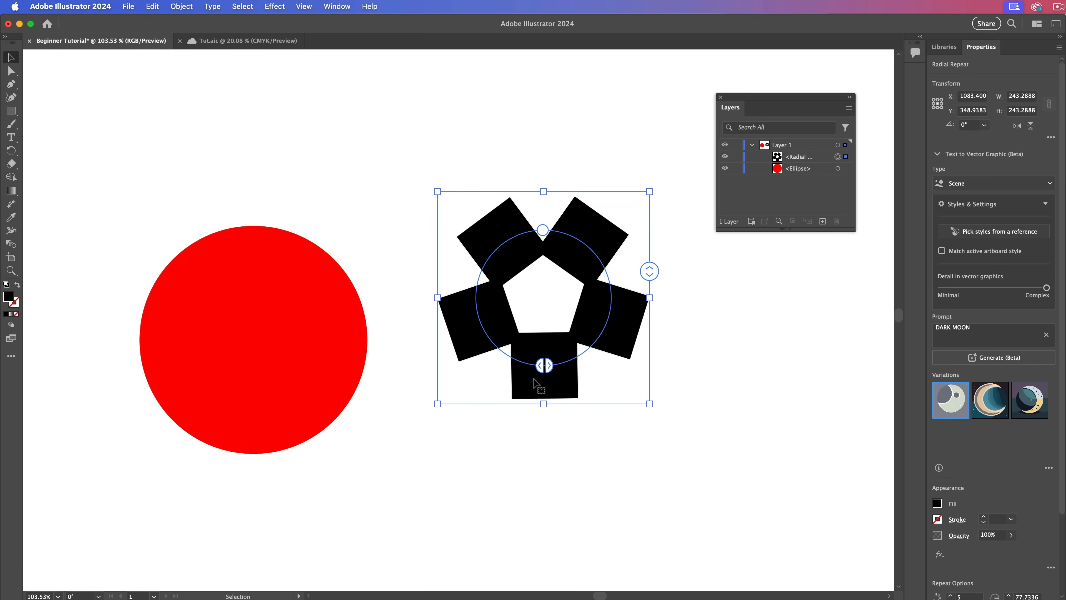
Increase the radial repeat to eight instances and adjust its arc limits so a short gap remains near the bottom of the circle.
left_click_drag(544, 365, 543, 215)
mouse_move(651, 270)
left_mouse_down()
mouse_move(645, 247)
mouse_move(647, 263)
left_mouse_up()
left_click_drag(501, 243, 563, 370)
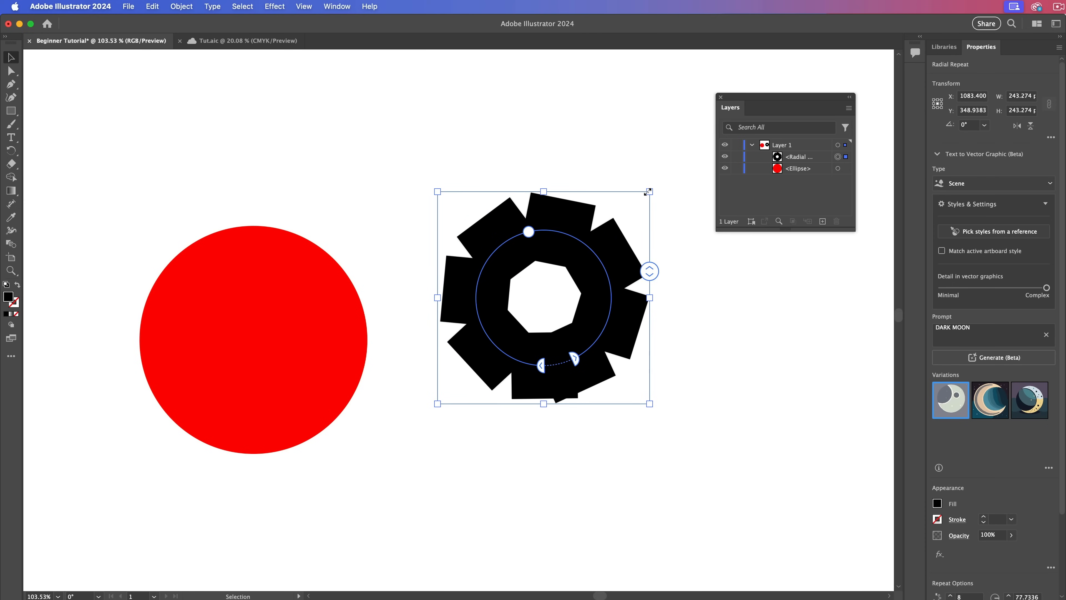
Scale the radial repeat down proportionally to about 111 wide and widen its circle slightly.
left_click_drag(649, 191, 535, 307)
left_click_drag(598, 247, 434, 405)
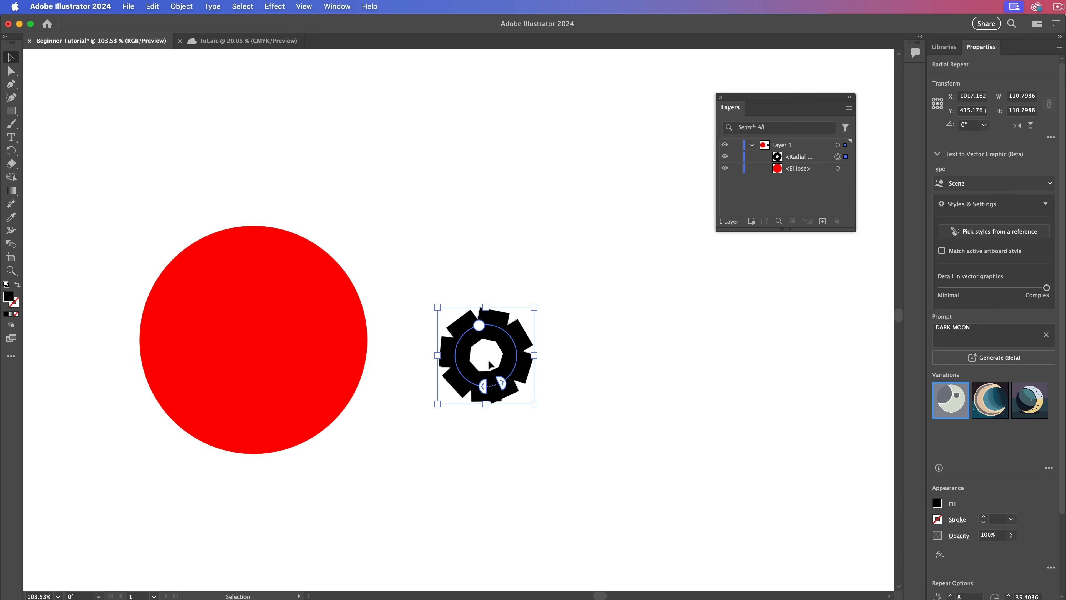
left_click_drag(479, 325, 485, 309)
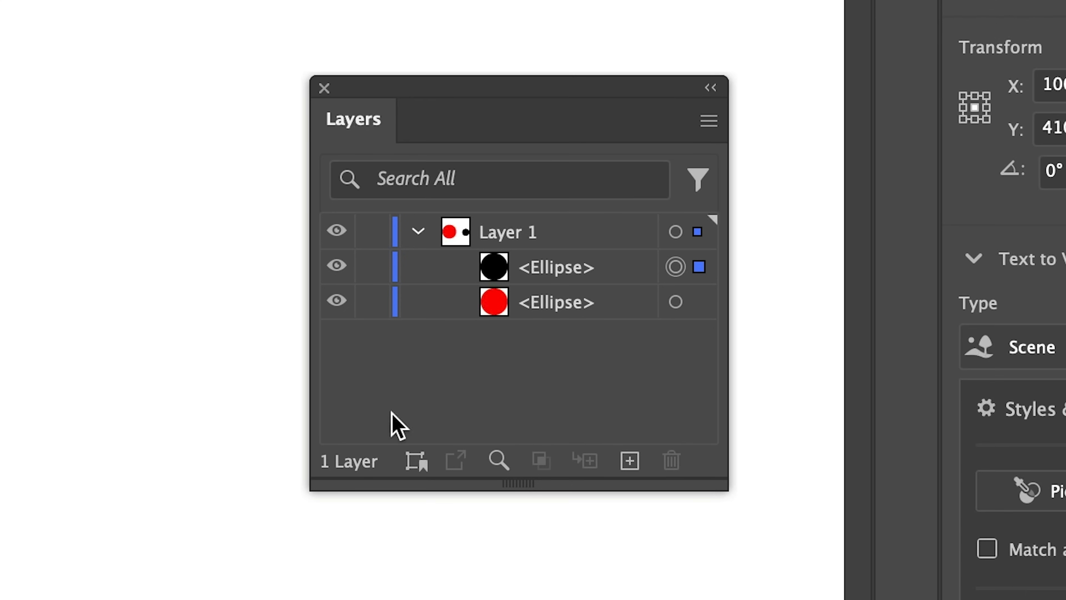
Paste a copy of the black circle in front of the original and undo the duplication.
key("super+f")
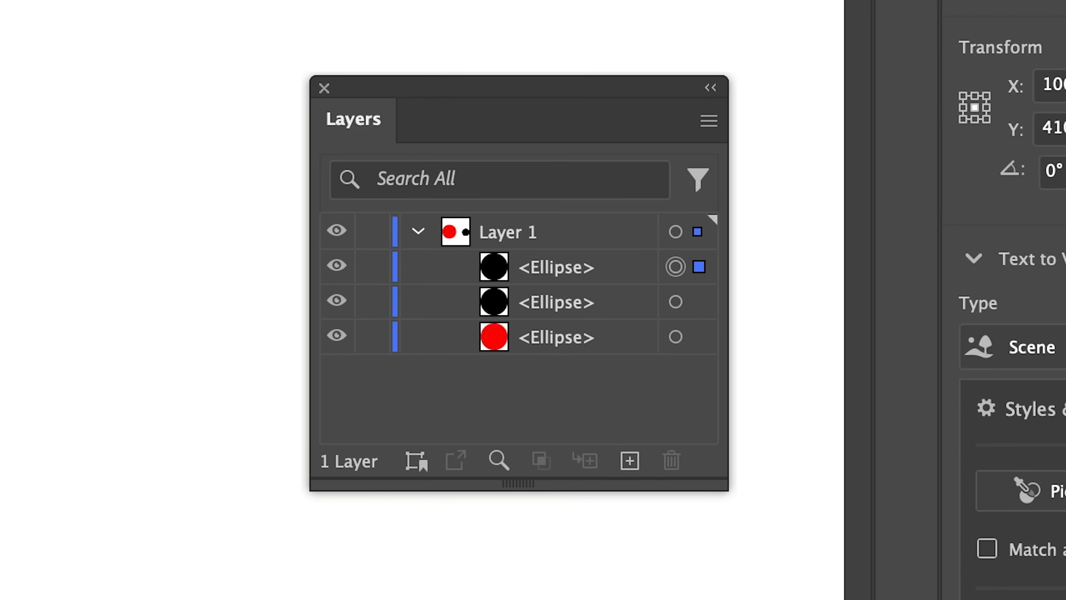
key("super+z")
left_click(532, 576)
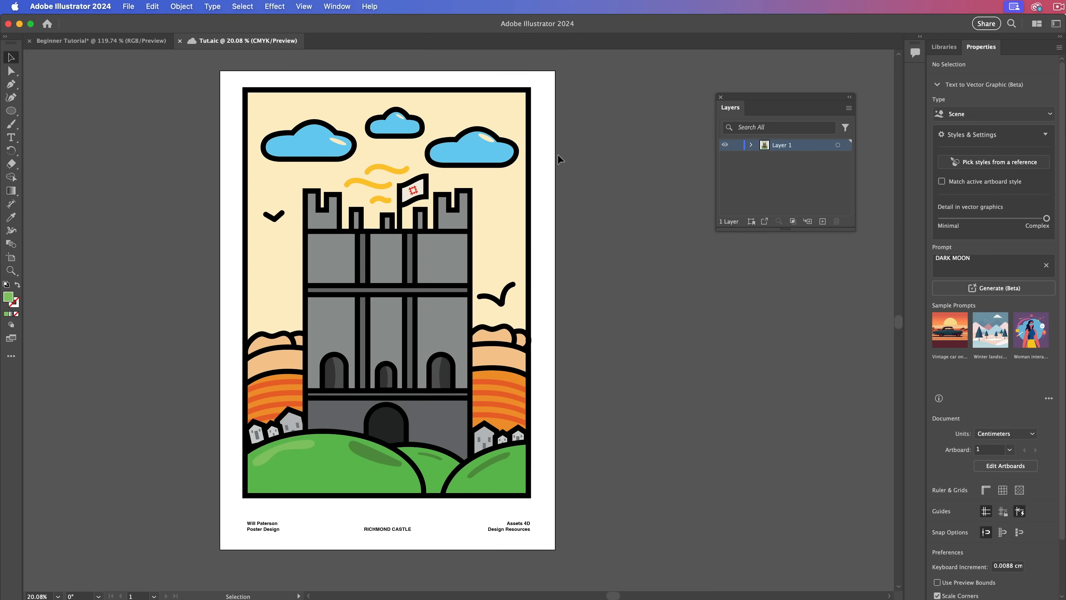
Select the peach bush at the castle poster's right edge and examine the objects listed under Layer 1.
left_click(492, 238)
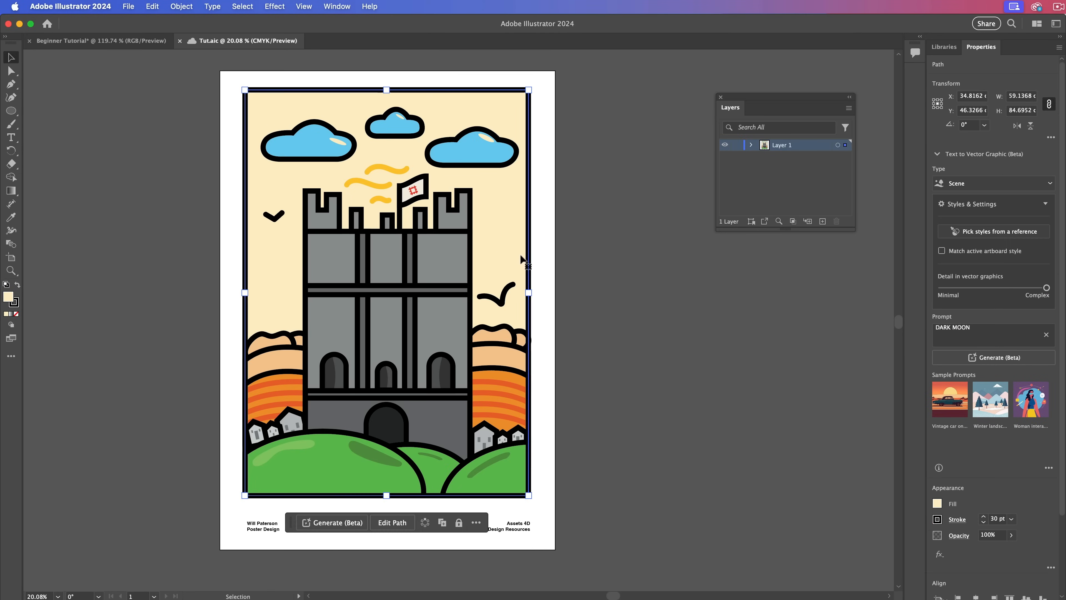
left_click(591, 252)
left_click_drag(468, 234, 607, 327)
left_click(610, 306)
left_click(630, 342)
left_click(681, 310)
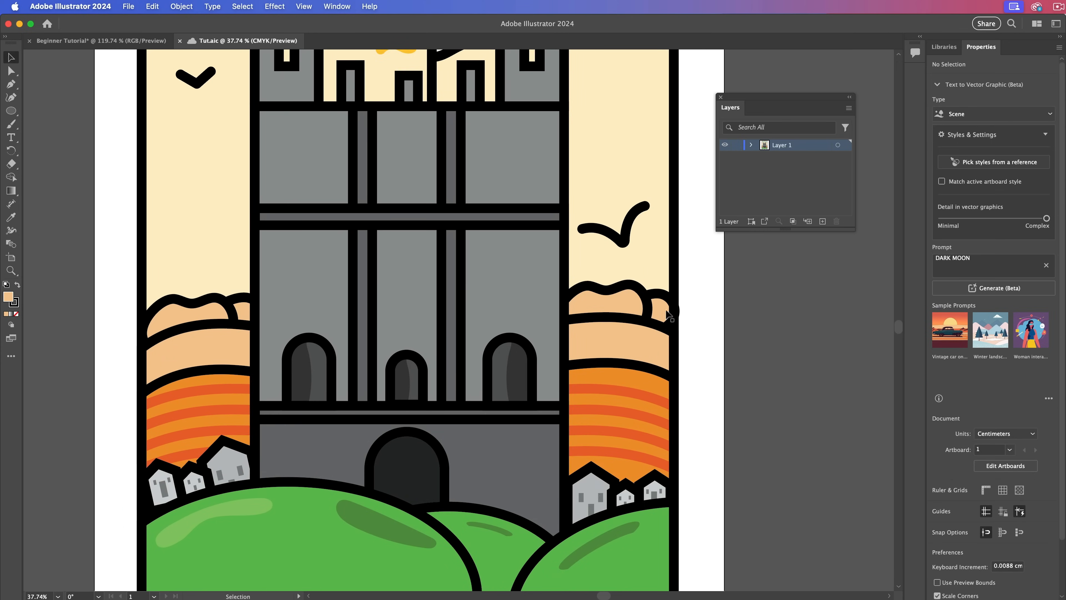
left_click(661, 309)
left_click(780, 182)
left_click(751, 146)
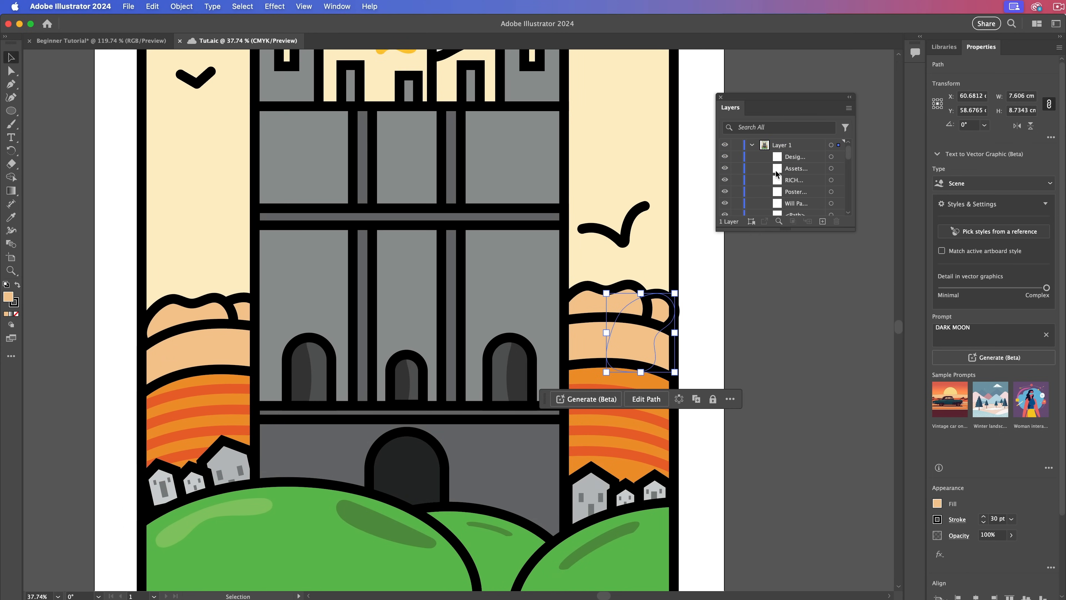
scroll(805, 189, "down", 10)
scroll(805, 192, "up", 10)
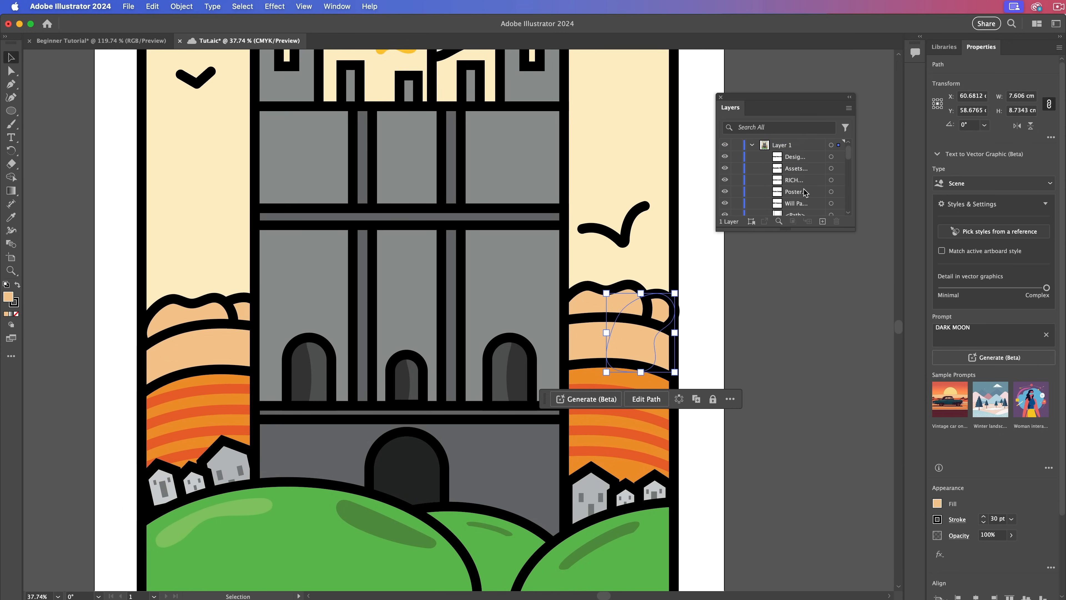
left_click(751, 146)
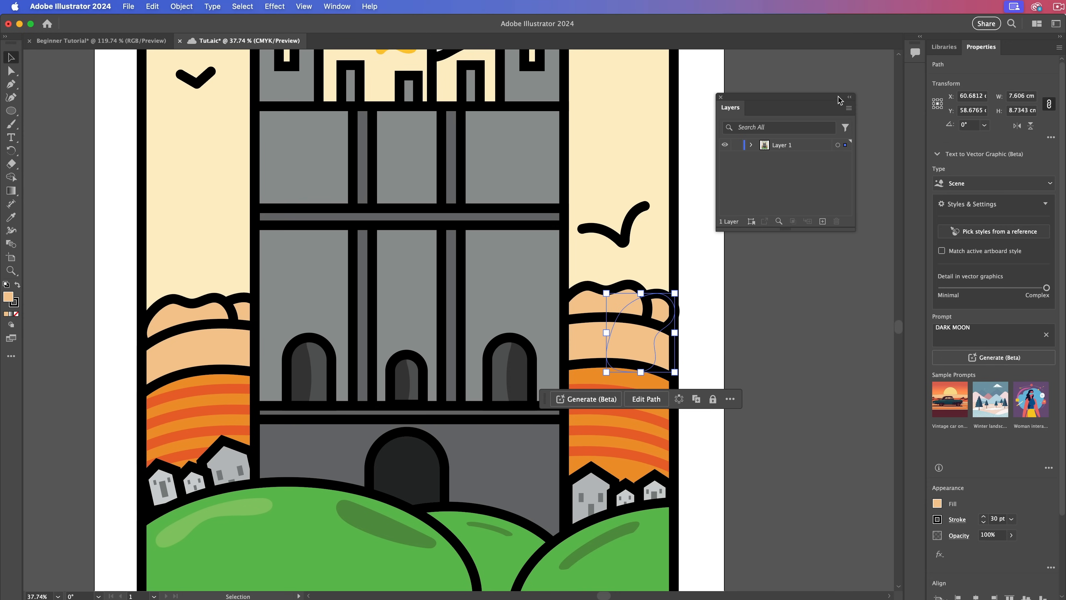
Move the Layers panel further right and lock the poster's cream background shape.
left_click_drag(838, 99, 899, 98)
left_click_drag(678, 125, 775, 250)
left_click(775, 249)
left_click(800, 287)
left_click_drag(800, 286, 679, 281)
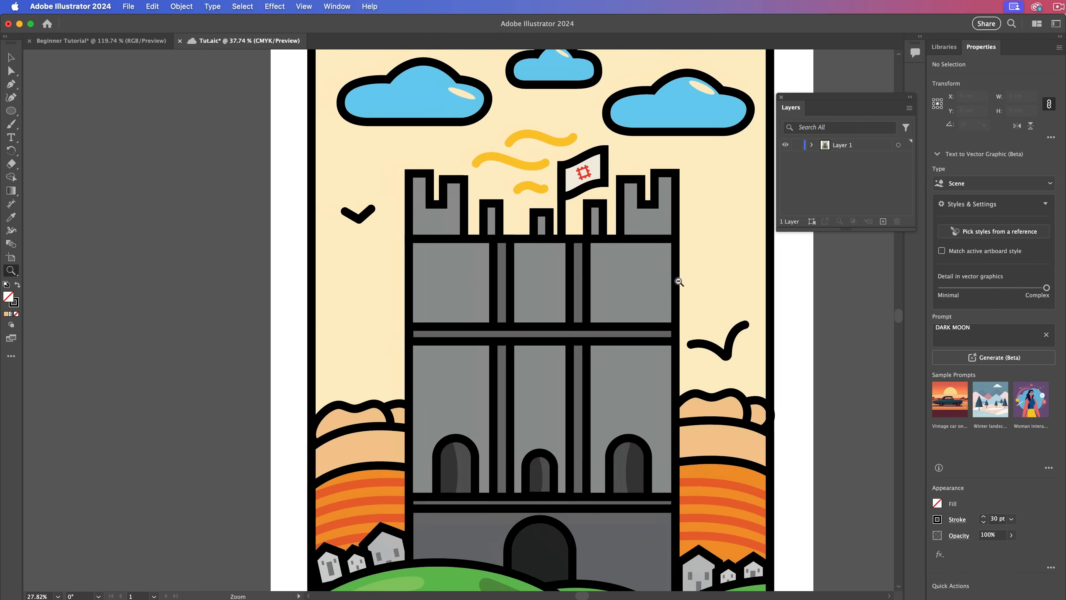
left_click(679, 281, "alt")
key("v")
left_click(734, 244)
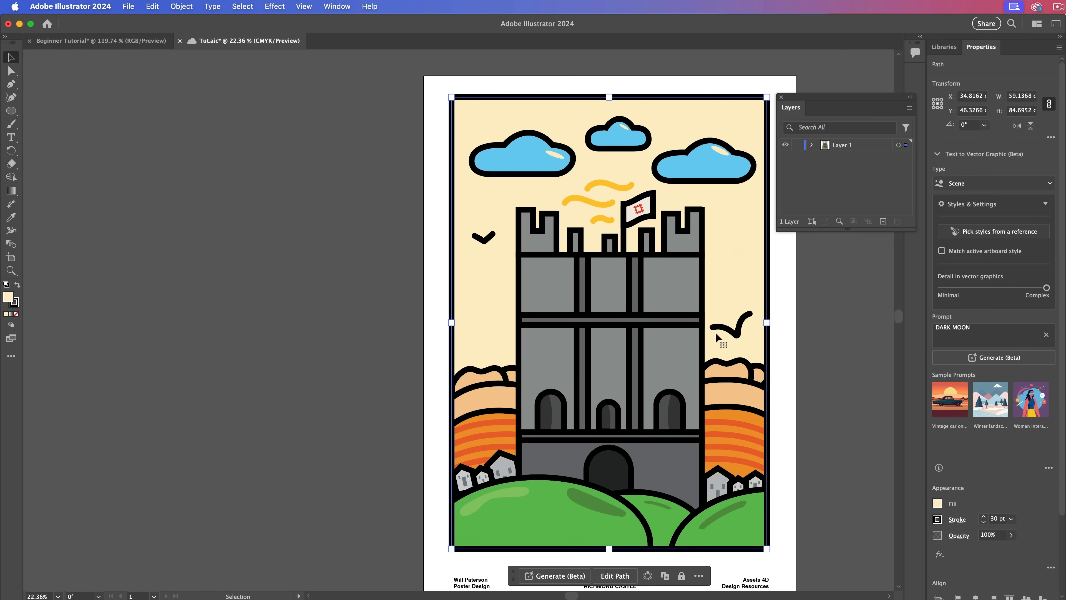
left_click(681, 575)
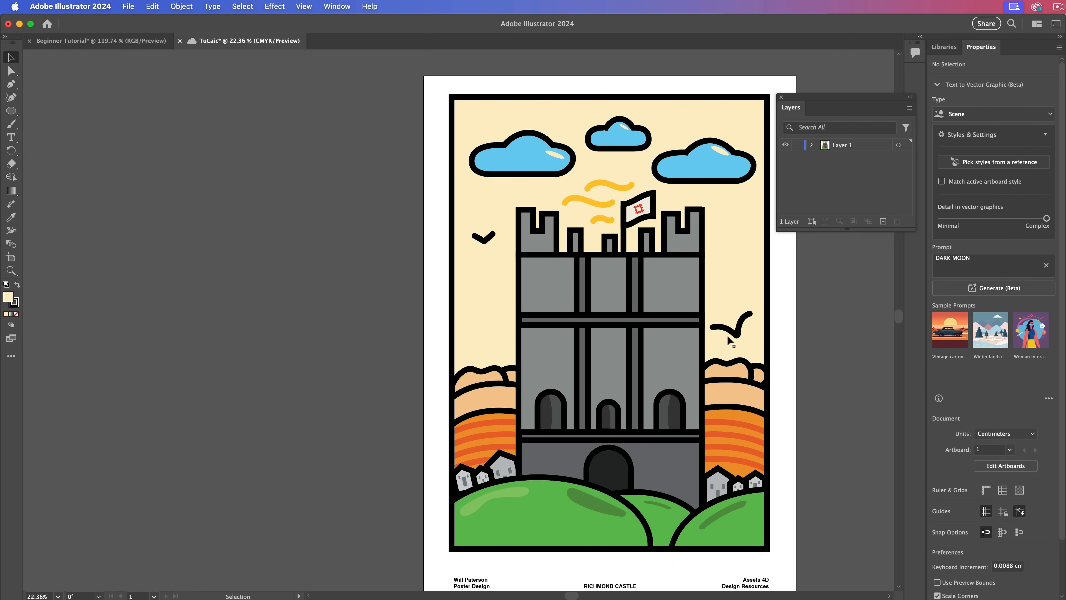
Lock the black border frame around the castle poster.
left_click(718, 232)
left_click(785, 273)
left_click(768, 321)
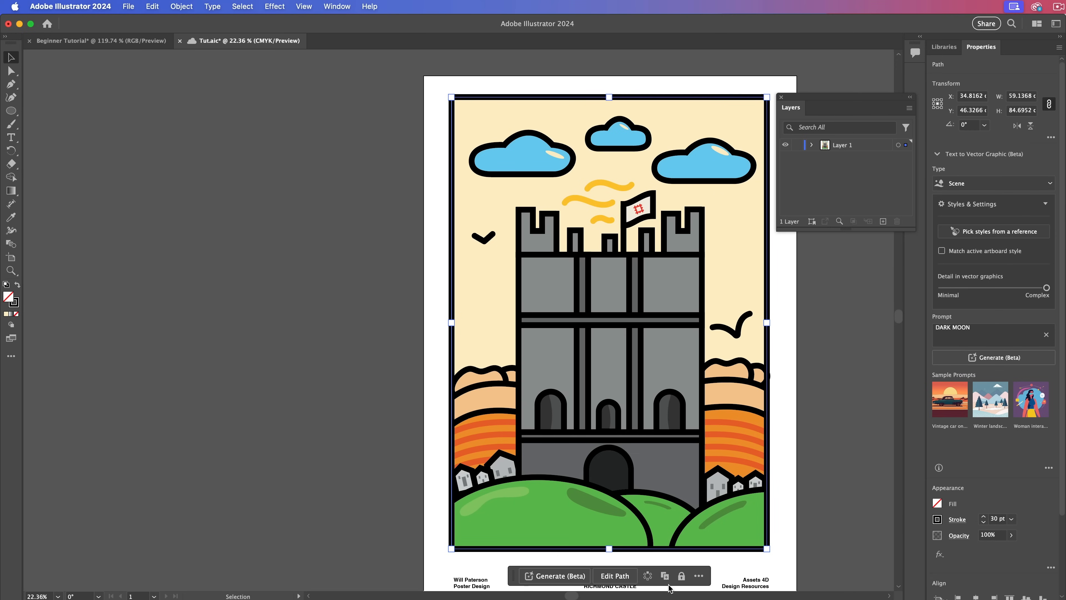
left_click(682, 576)
Group the peach hill with its bushes on both sides of the castle.
left_click(734, 404)
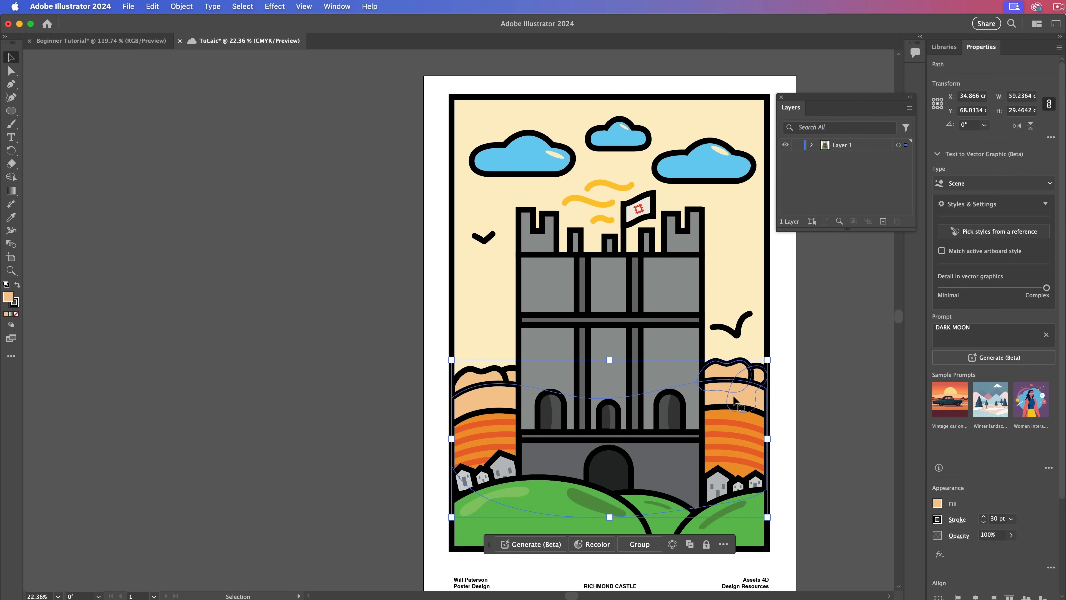
left_click_drag(509, 406, 153, 352)
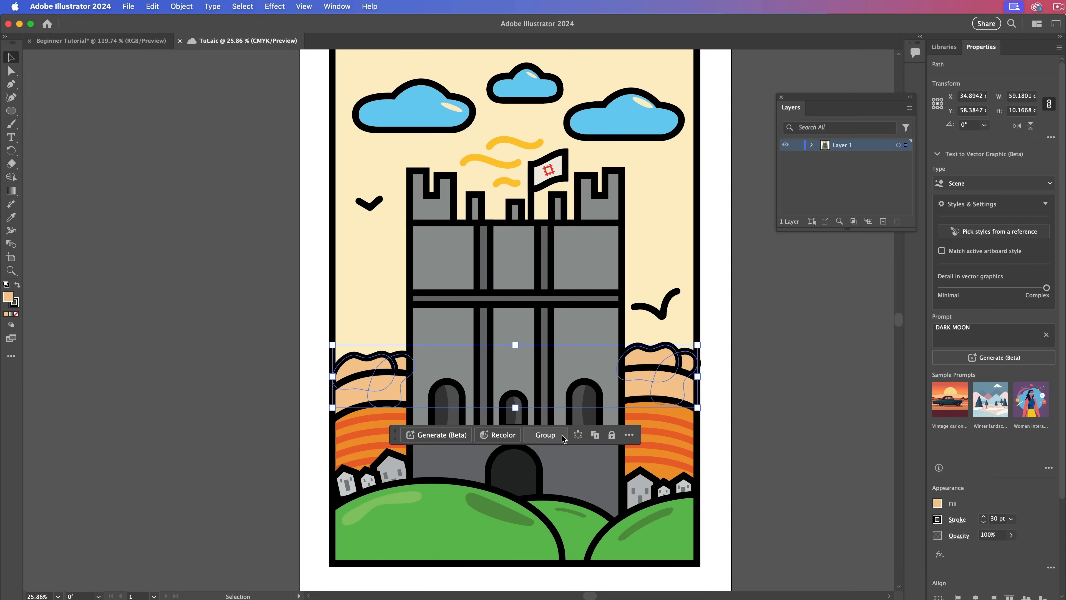
left_click(675, 389, "shift")
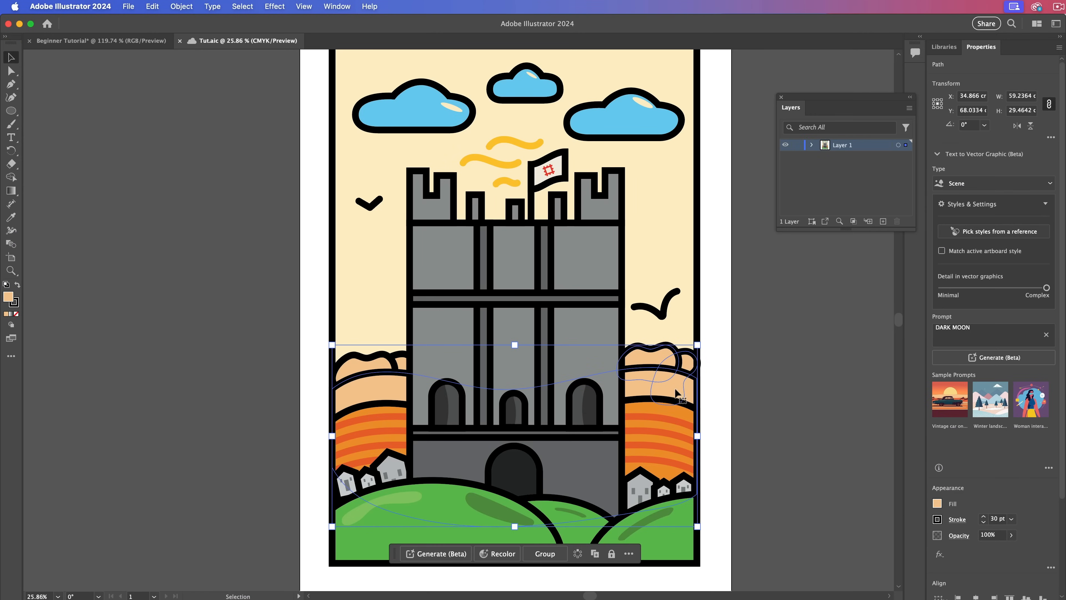
left_click(361, 365, "shift")
left_click(403, 361, "shift")
left_click(549, 555)
left_click(699, 380)
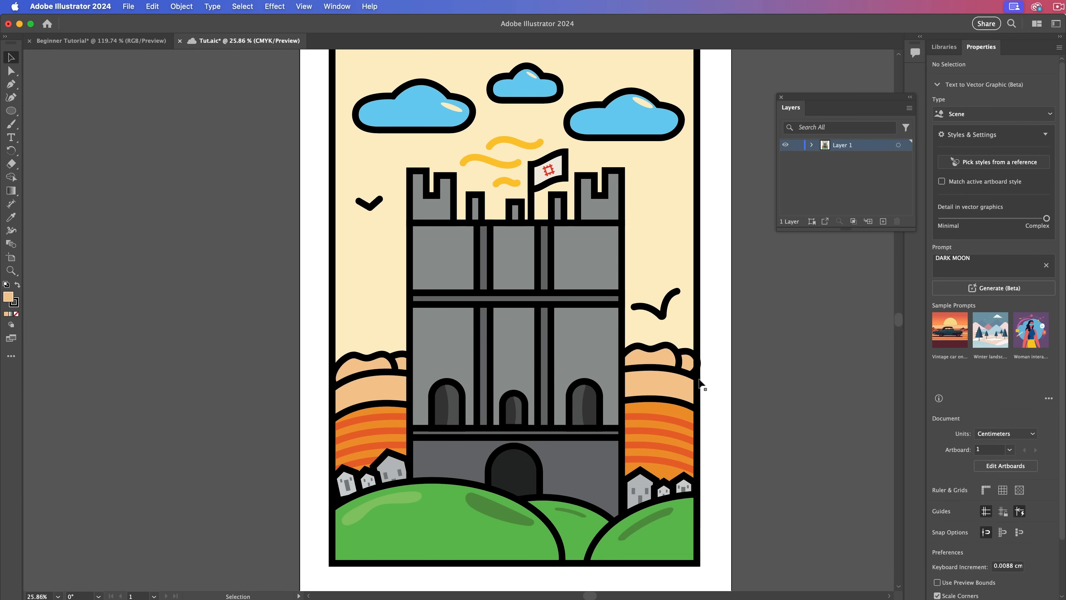
Try moving the peach hill group off the artboard to the upper left, and undo the move.
left_click_drag(659, 371, 280, 194)
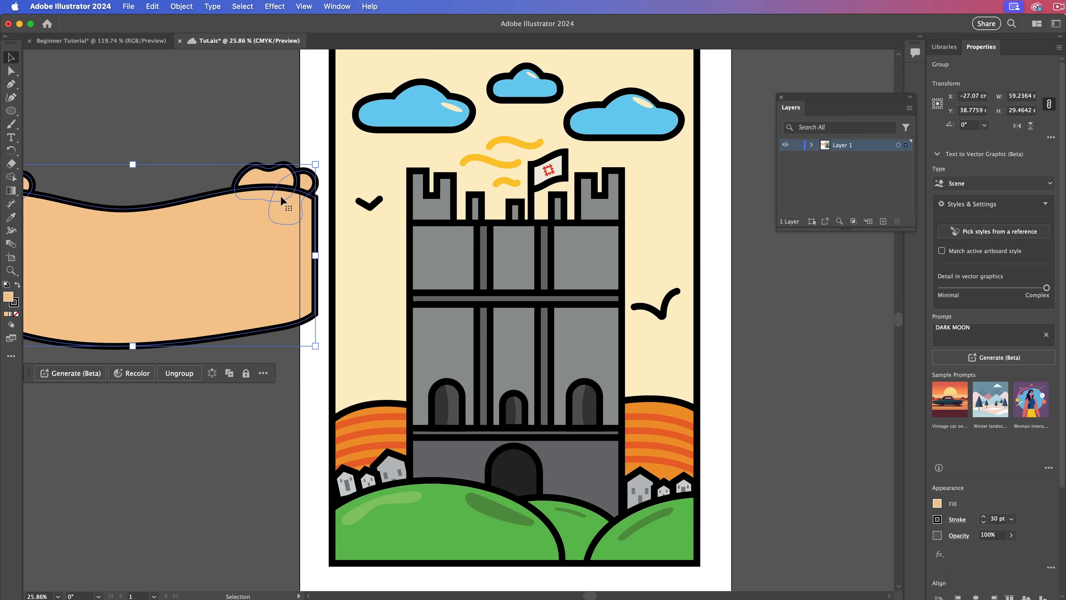
key("super+z")
left_click(709, 336)
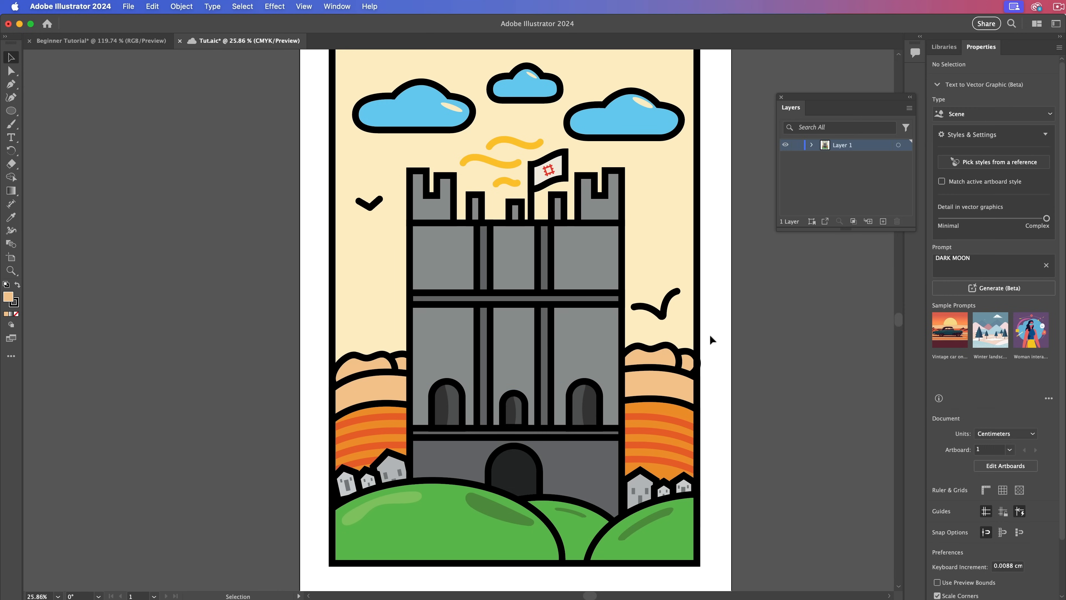
Select the peach hill group, locate it in Layer 1's object list, and expand it to examine its member paths.
left_click(645, 361)
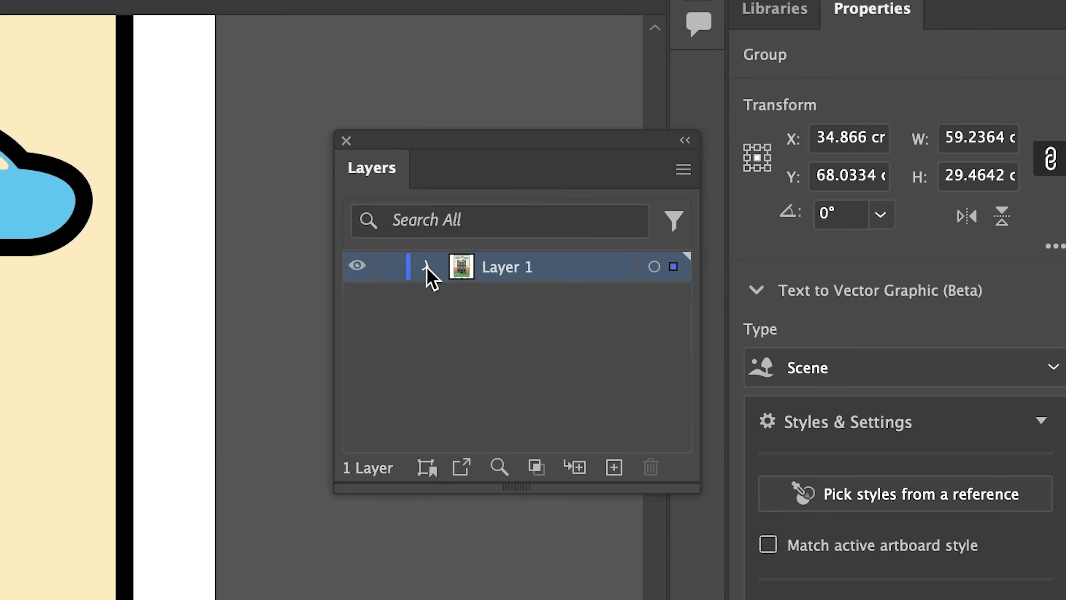
left_click(811, 145)
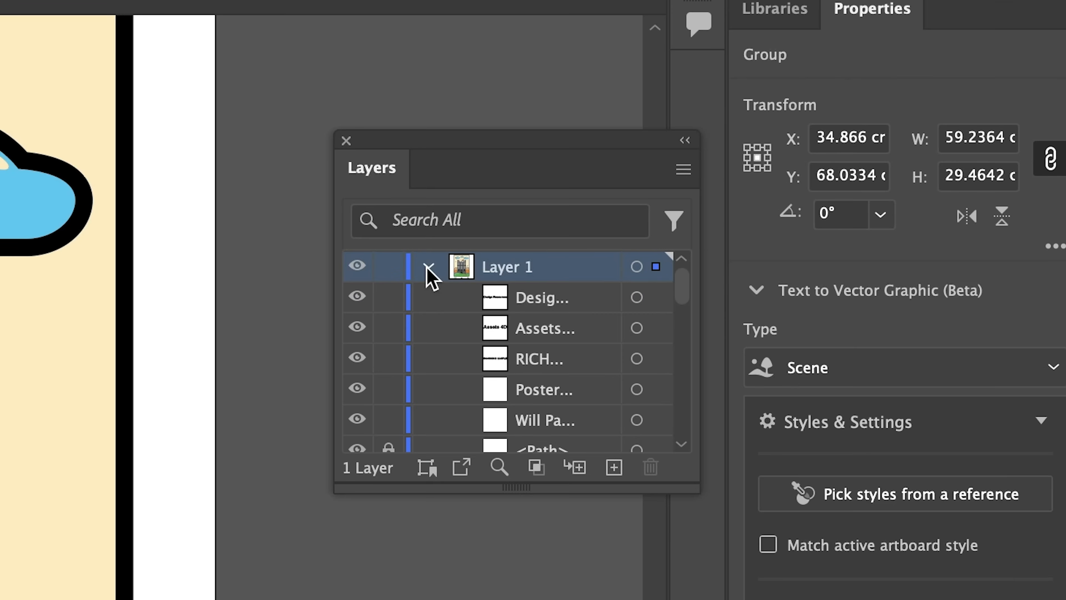
left_click_drag(684, 298, 676, 460)
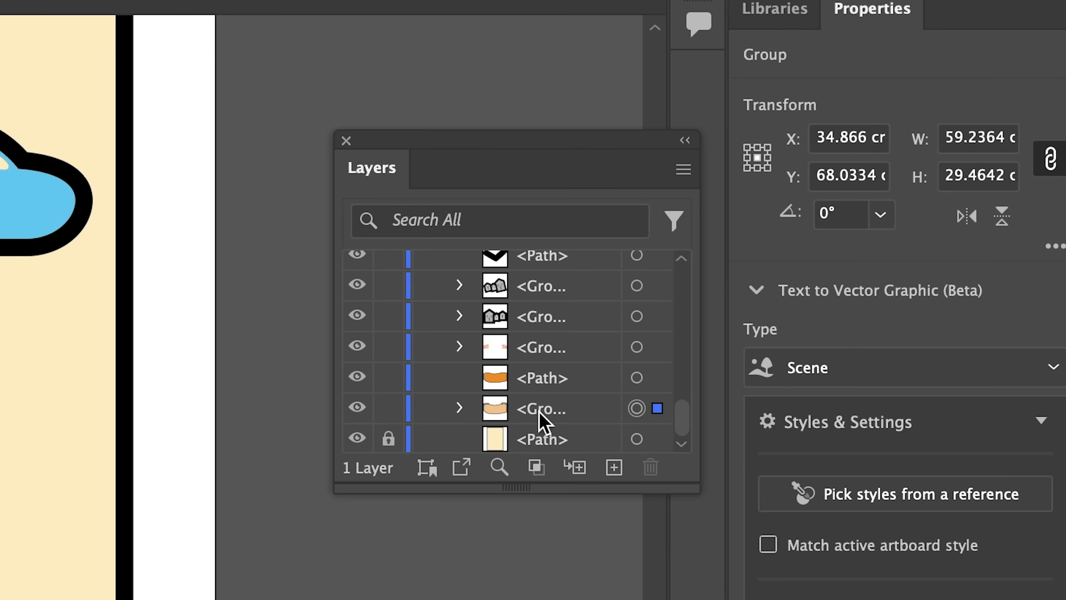
left_click(460, 407)
left_click(460, 407)
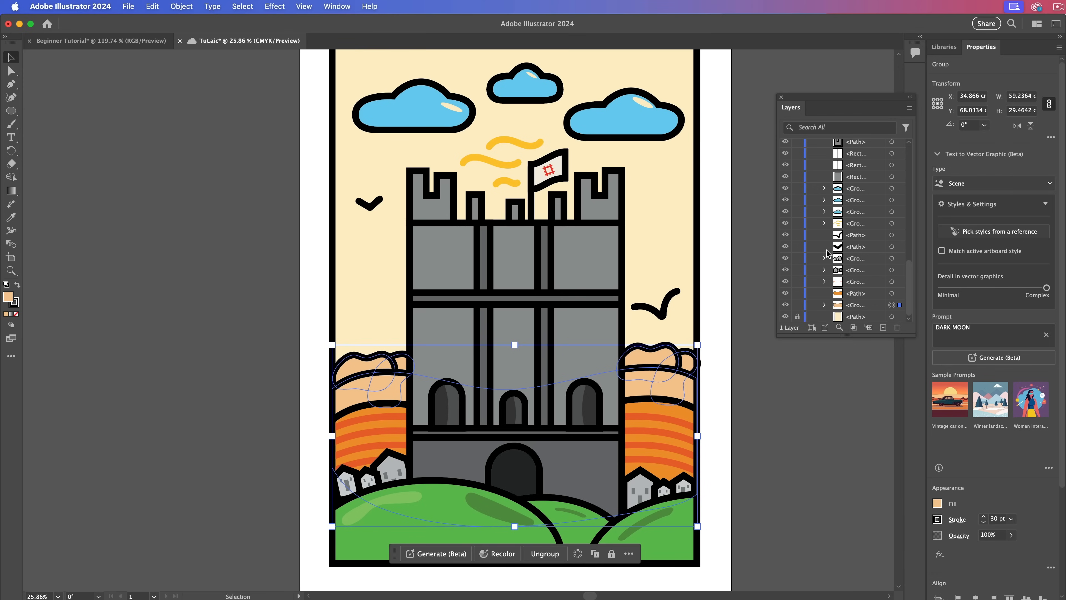
left_click(823, 305)
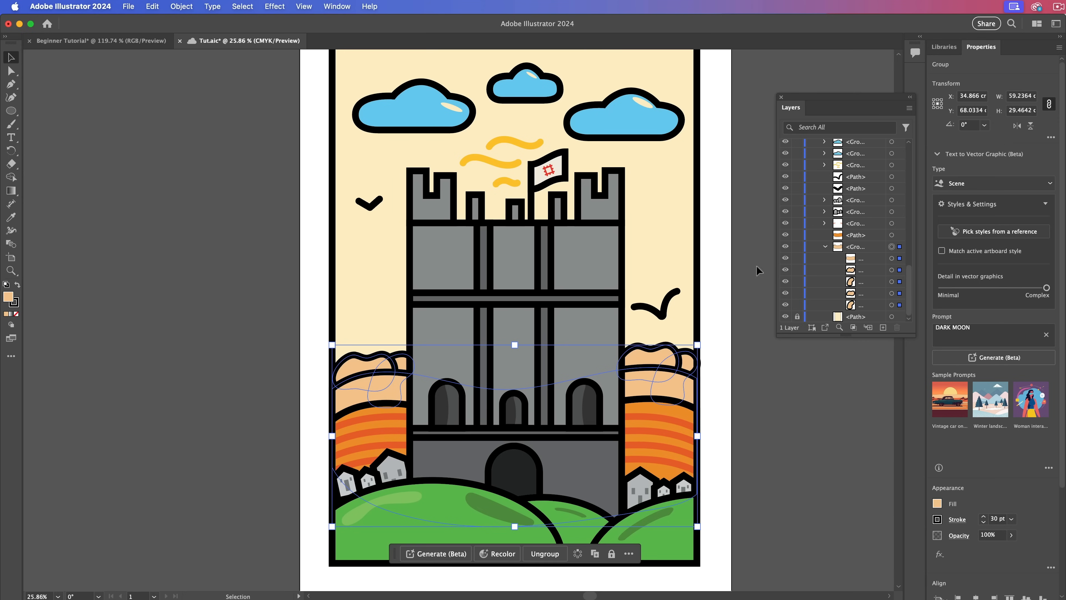
left_click(744, 349)
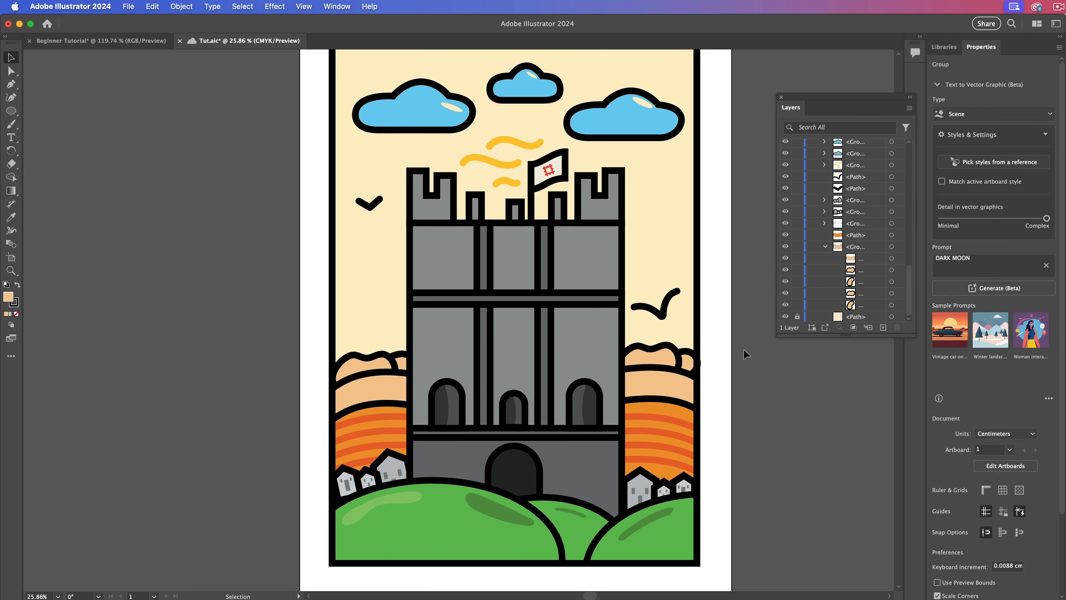
Ungroup the peach hill and its bushes, and select the larger bush on the castle's right on its own.
left_click(626, 374)
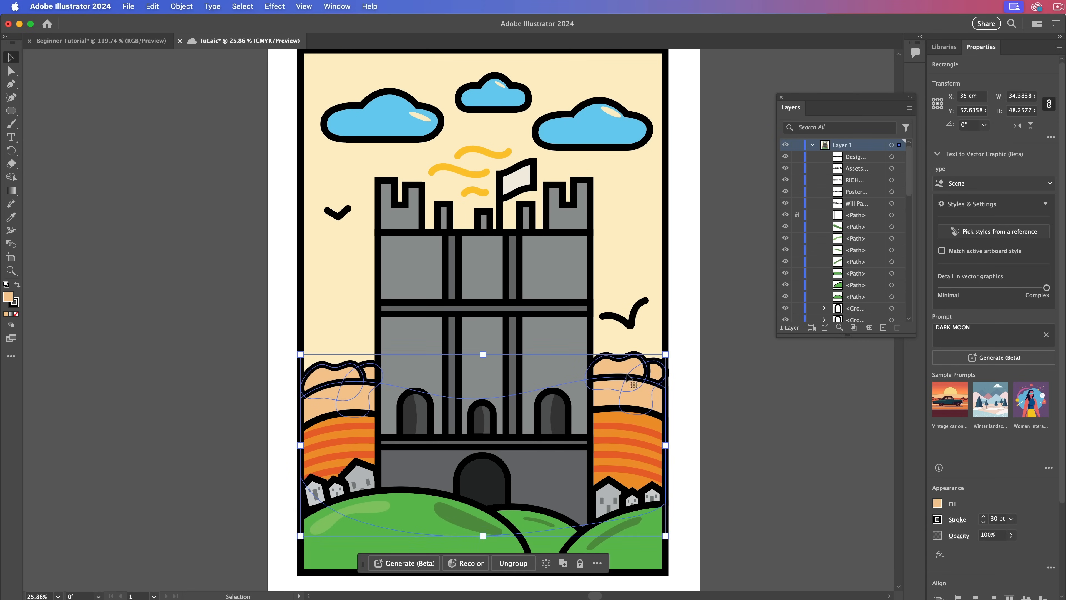
left_click(715, 378)
left_click(636, 373)
left_click(712, 382)
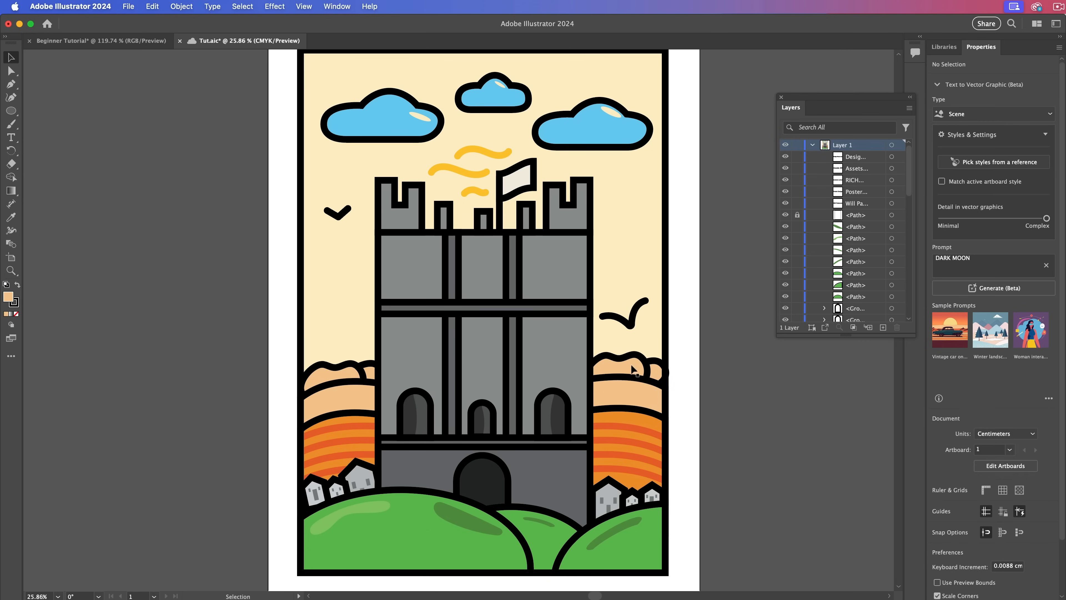
left_click(632, 366)
scroll(713, 384, "left", 2)
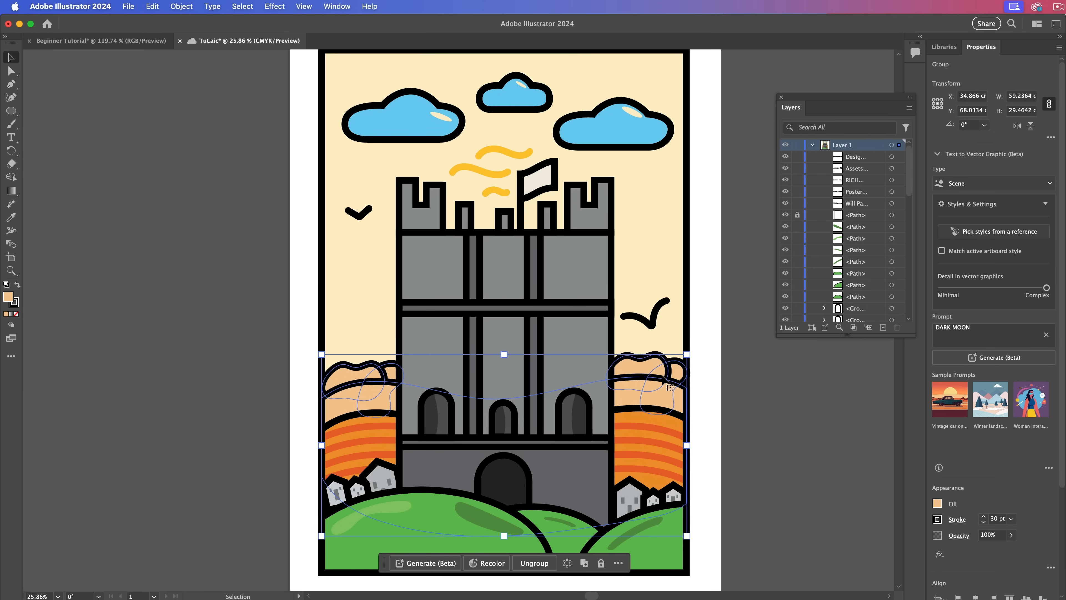
left_click(543, 568)
left_click(759, 489)
left_click(649, 374)
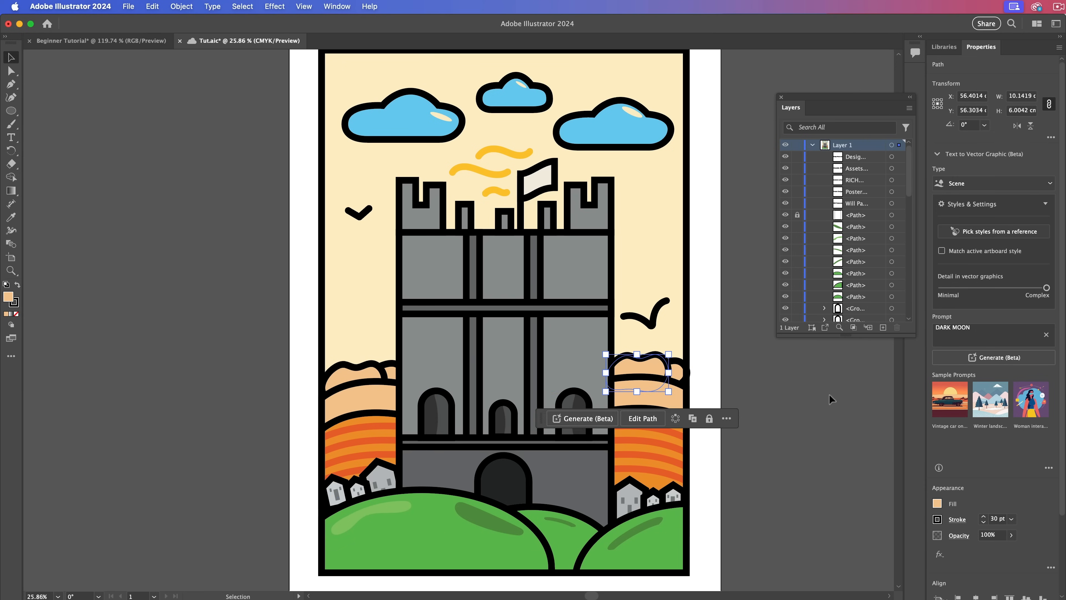
Undo the ungrouping of the peach hill and its bushes, and select the whole group again.
left_click(850, 398)
key("super+z")
left_click(705, 394)
left_click(664, 393)
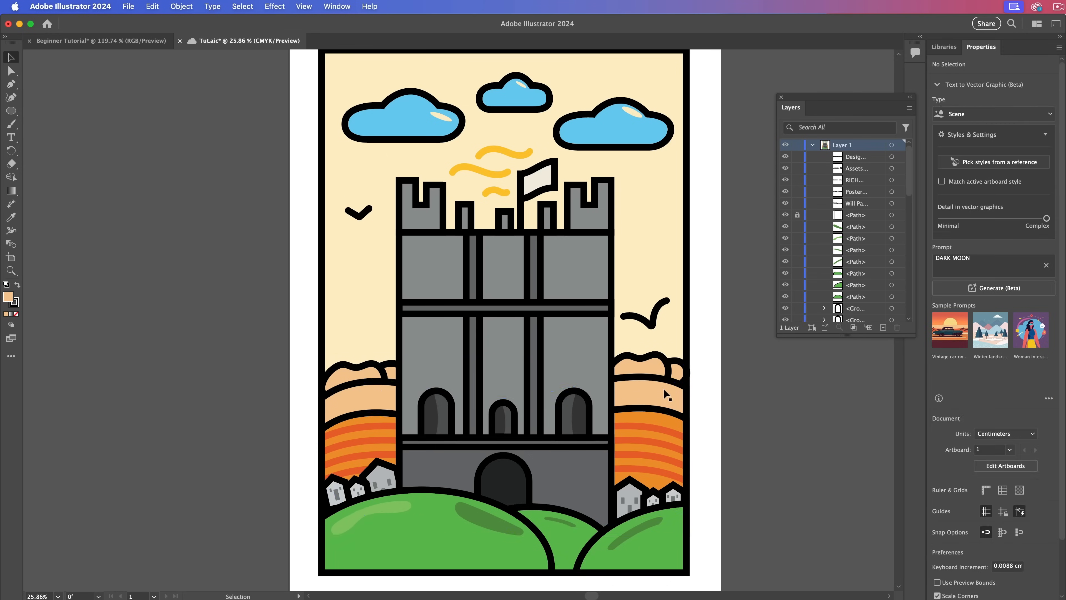
left_click(696, 403)
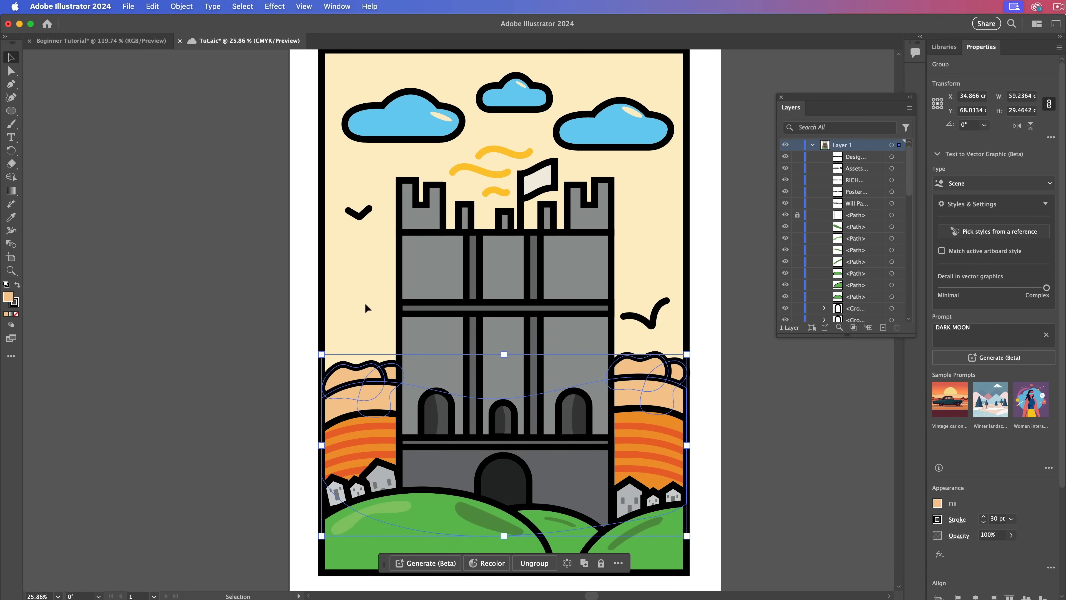
Enter isolation mode on the peach hill group and select its hill and bush paths individually, ending with the larger left bush.
double_click(347, 381)
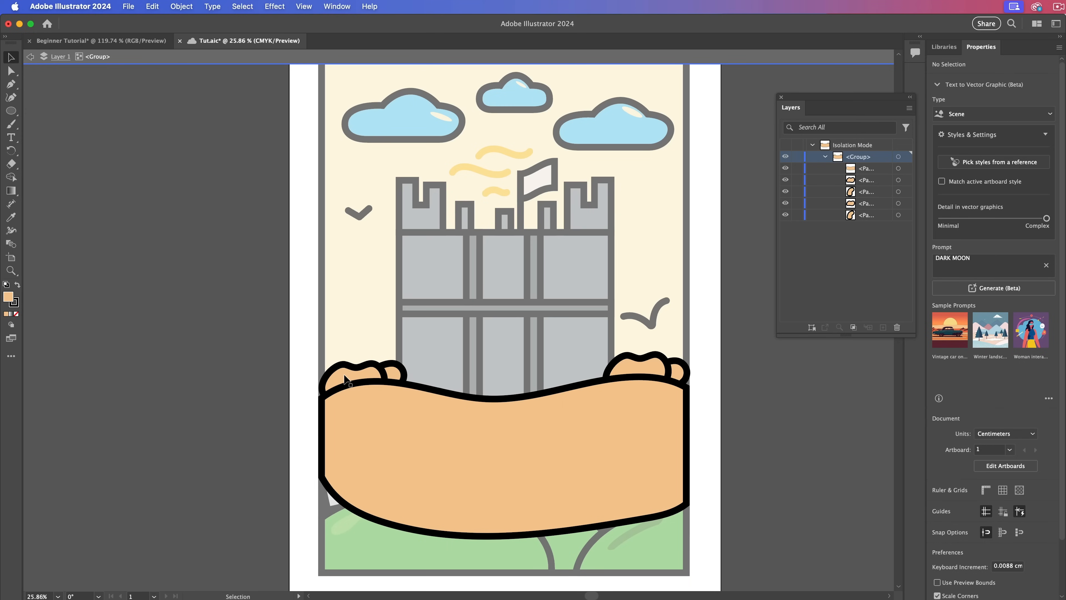
left_click(345, 377)
left_click(476, 433)
left_click(672, 369)
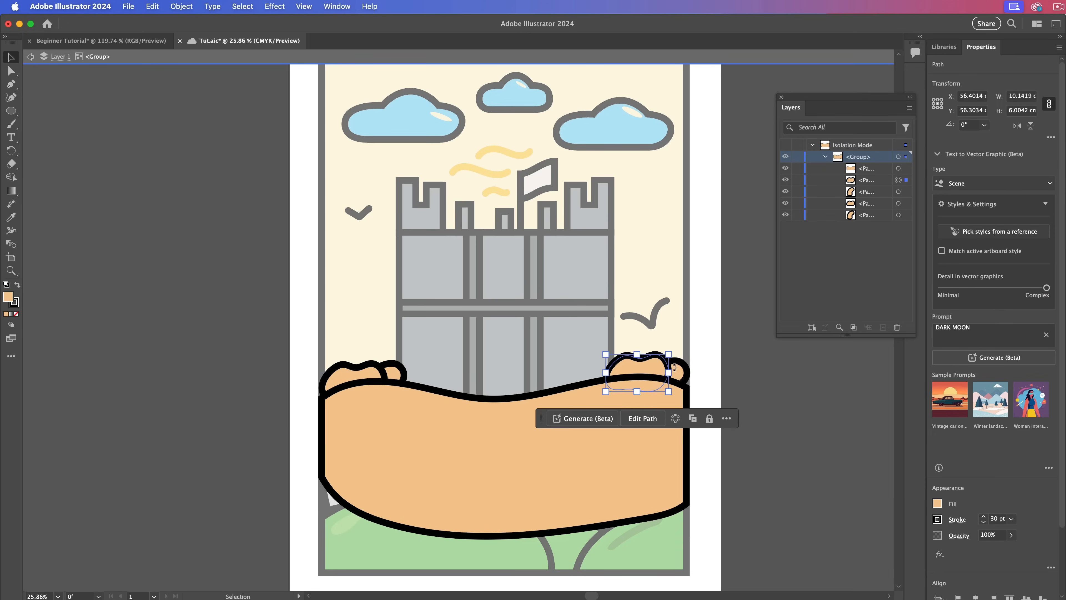
left_click(508, 414)
left_click(361, 371)
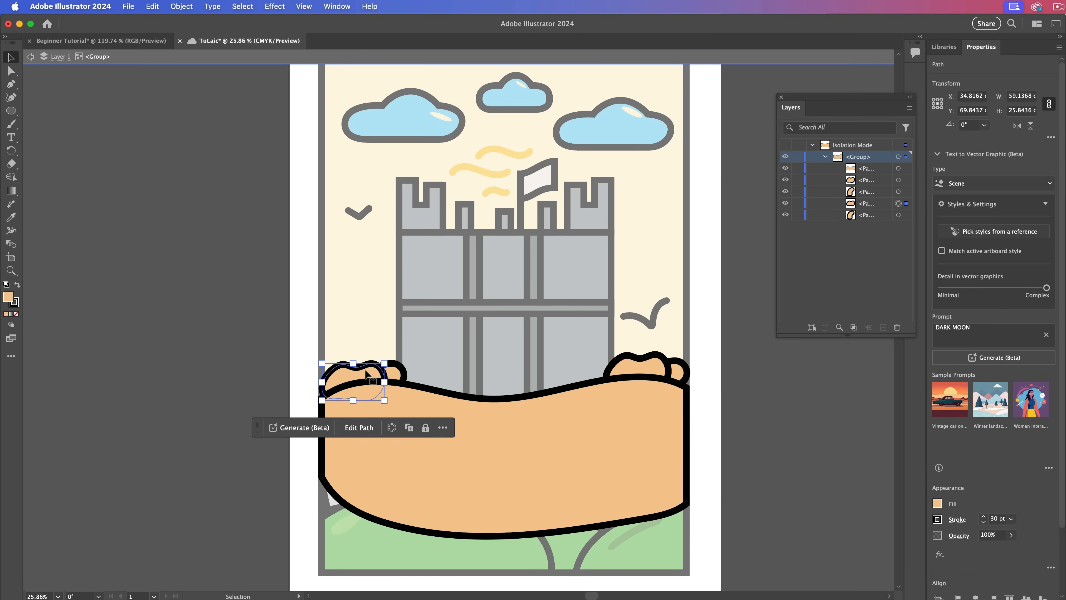
Reshape the larger left bush with the Direct Selection tool, moving its upper-left anchor point outward and adjusting the anchor in the top dip.
key("z")
key("v")
key("z")
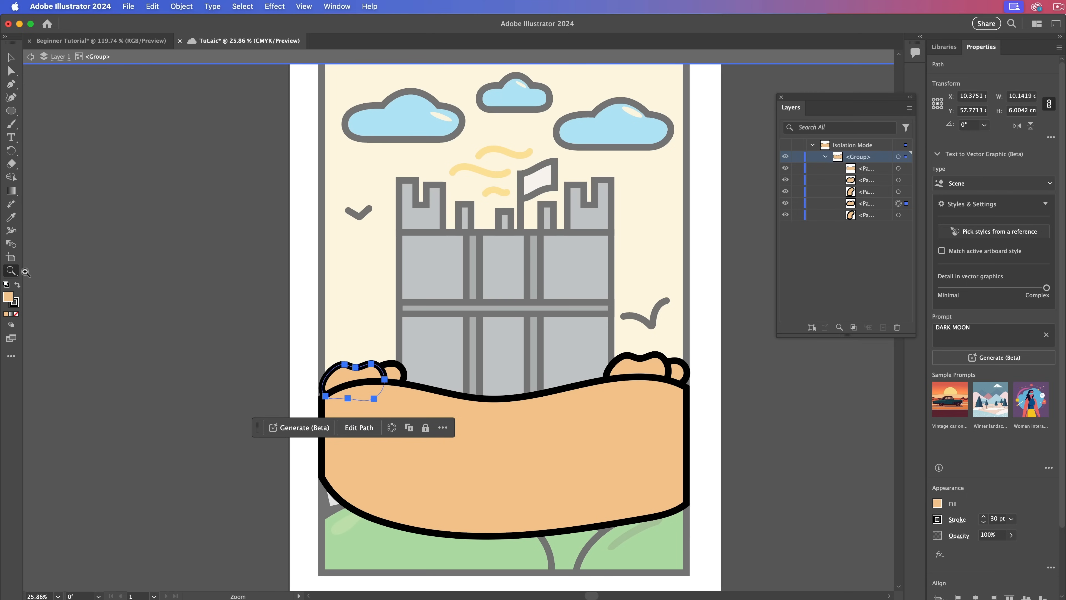
left_click_drag(392, 386, 578, 331)
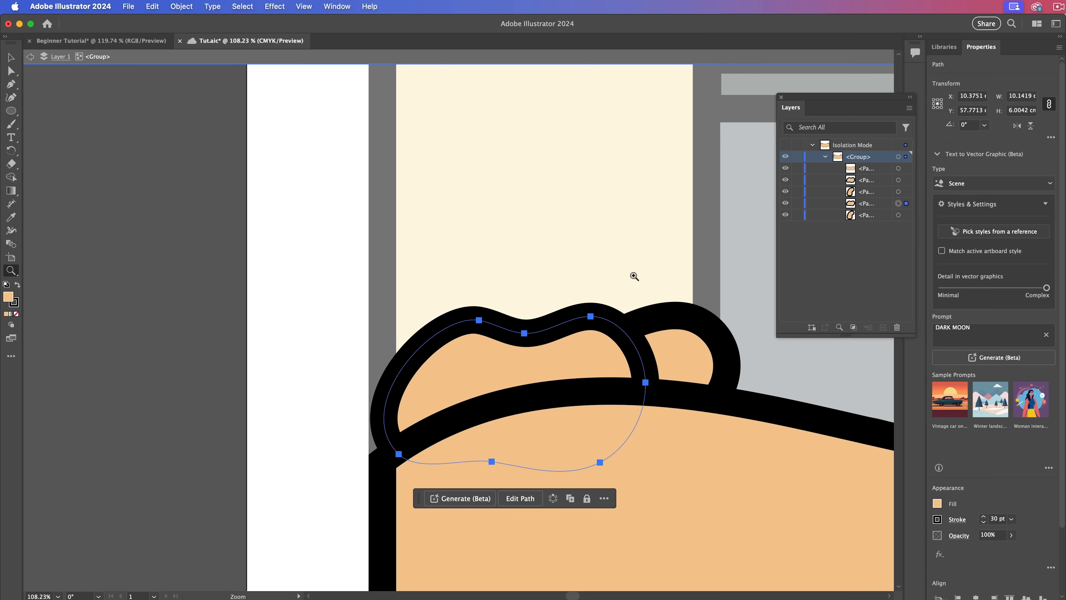
scroll(672, 322, "right", 10)
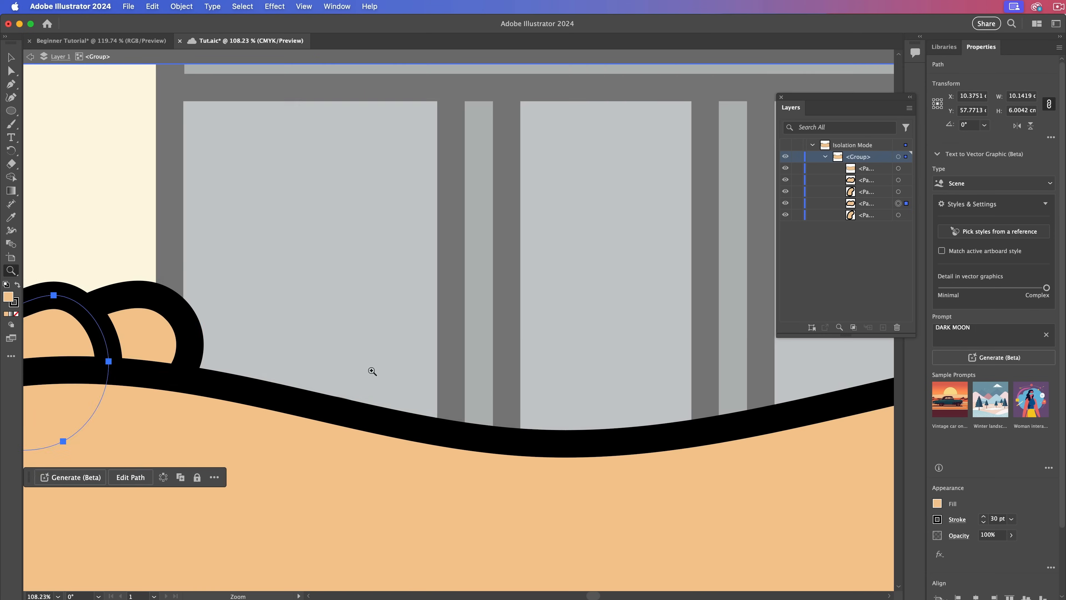
left_click_drag(372, 372, 328, 358)
left_click_drag(376, 326, 588, 312)
left_click_drag(500, 331, 552, 335)
left_click_drag(540, 358, 626, 361)
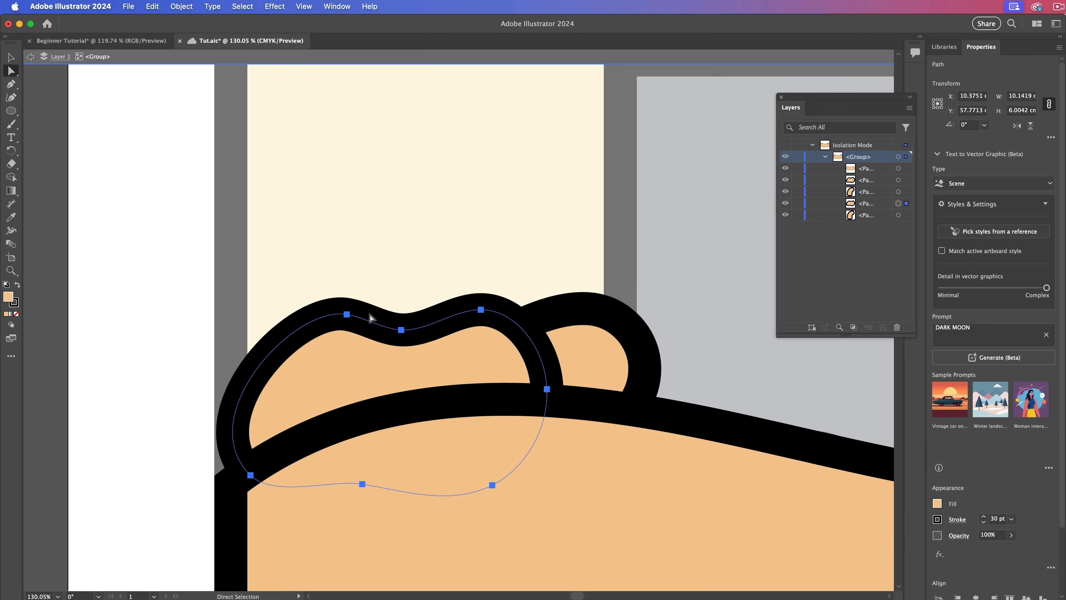
left_click(400, 331)
left_click_drag(402, 330, 297, 312)
key("super+z")
left_click(387, 334)
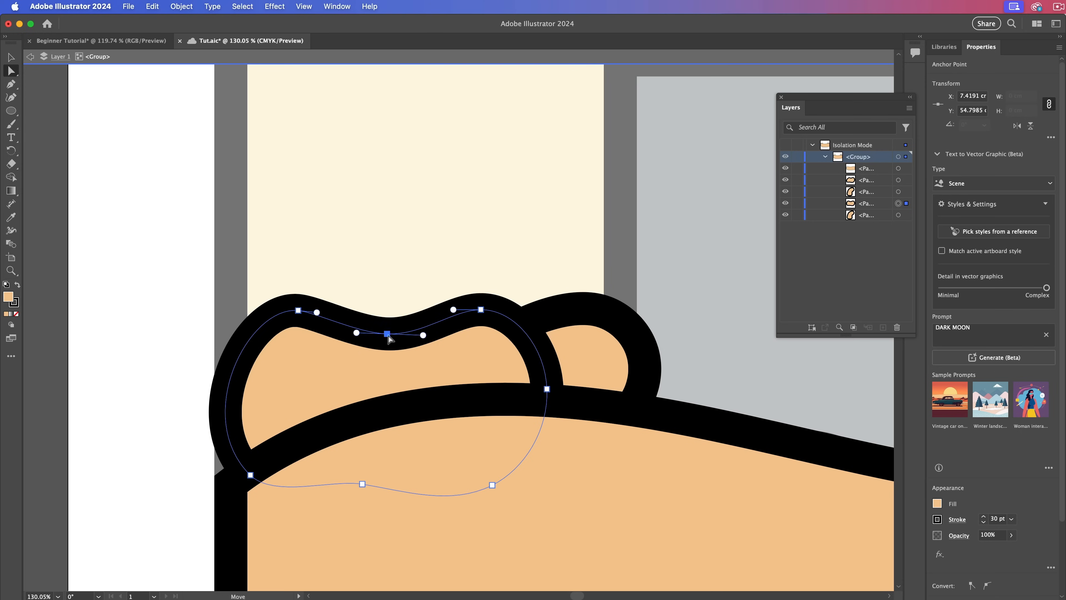